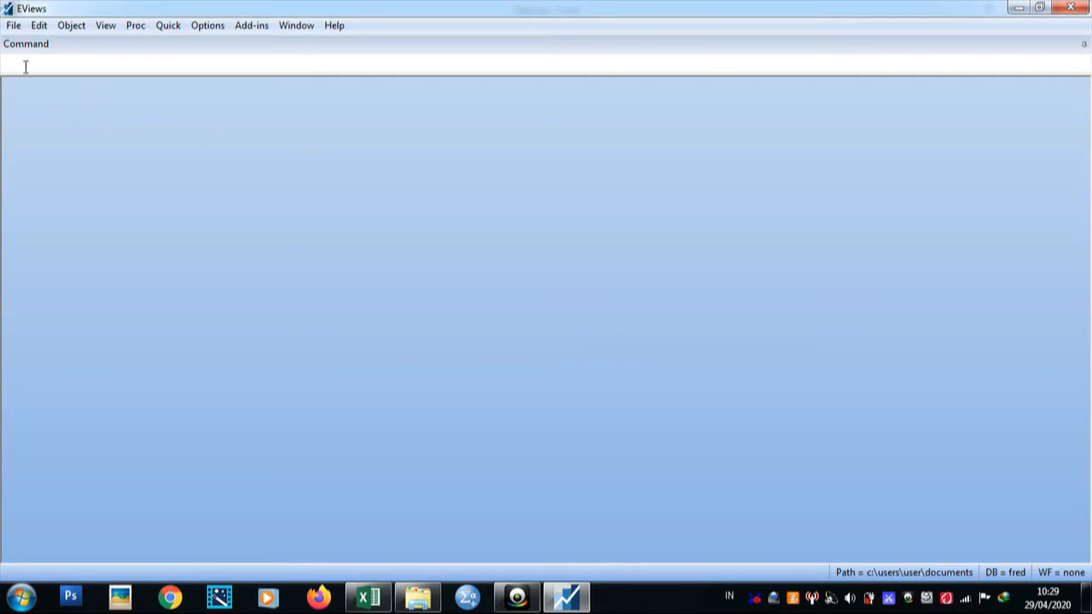
Step: Create a new dated annual workfile running from 2005 to 2018, checking the year range in the Excel data
click(15, 31)
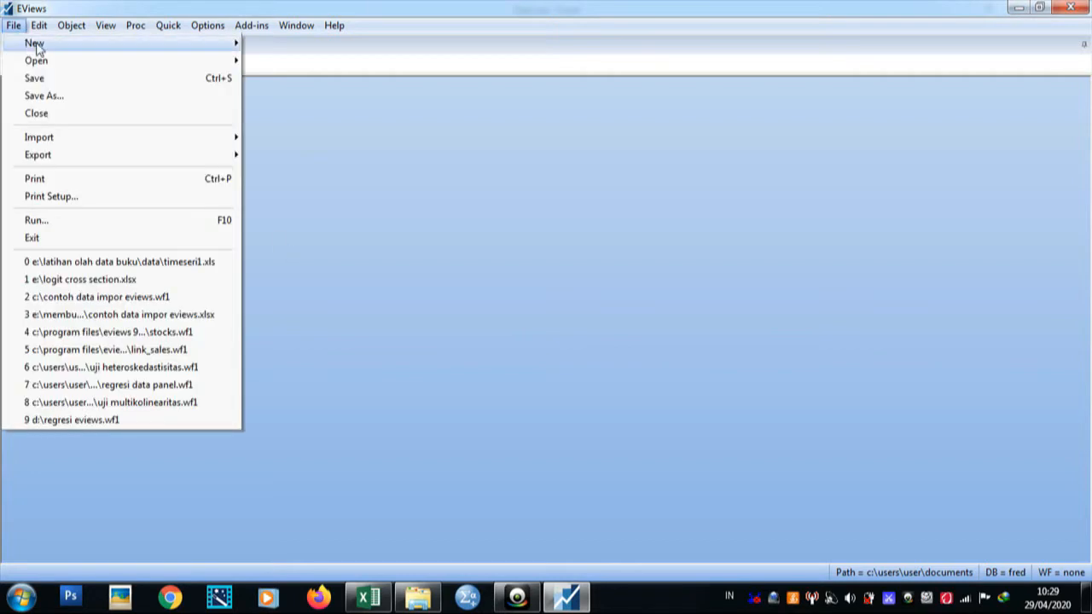
mouse_move(65, 46)
click(269, 45)
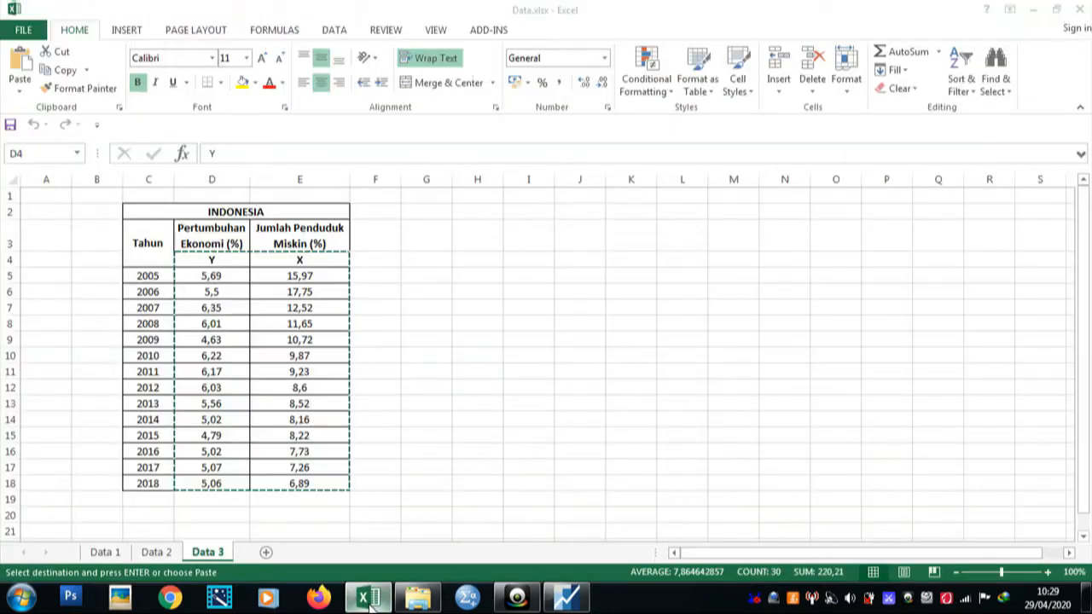
click(369, 597)
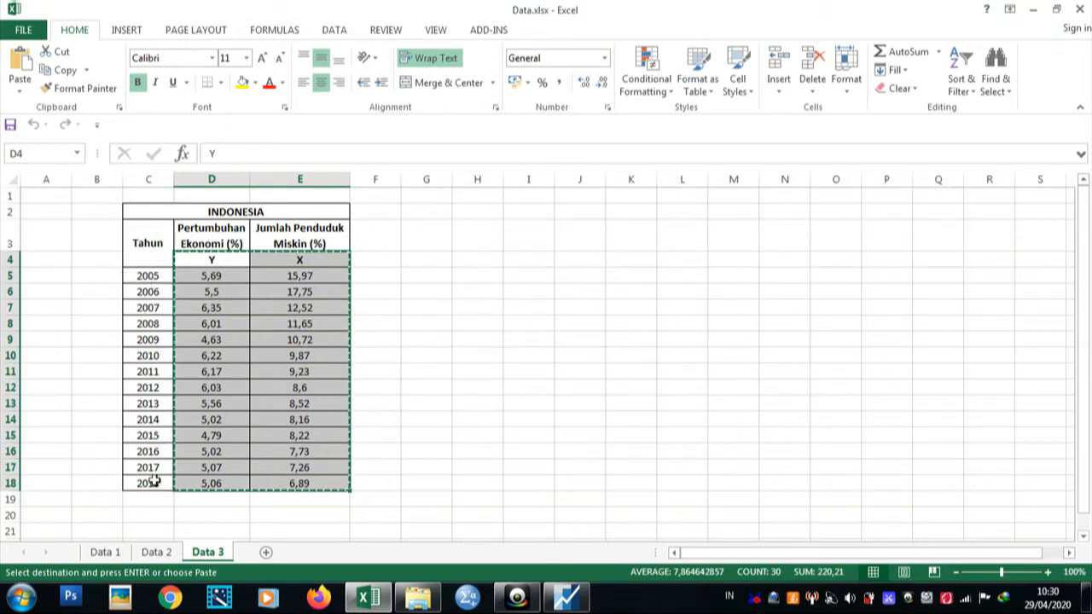
click(566, 599)
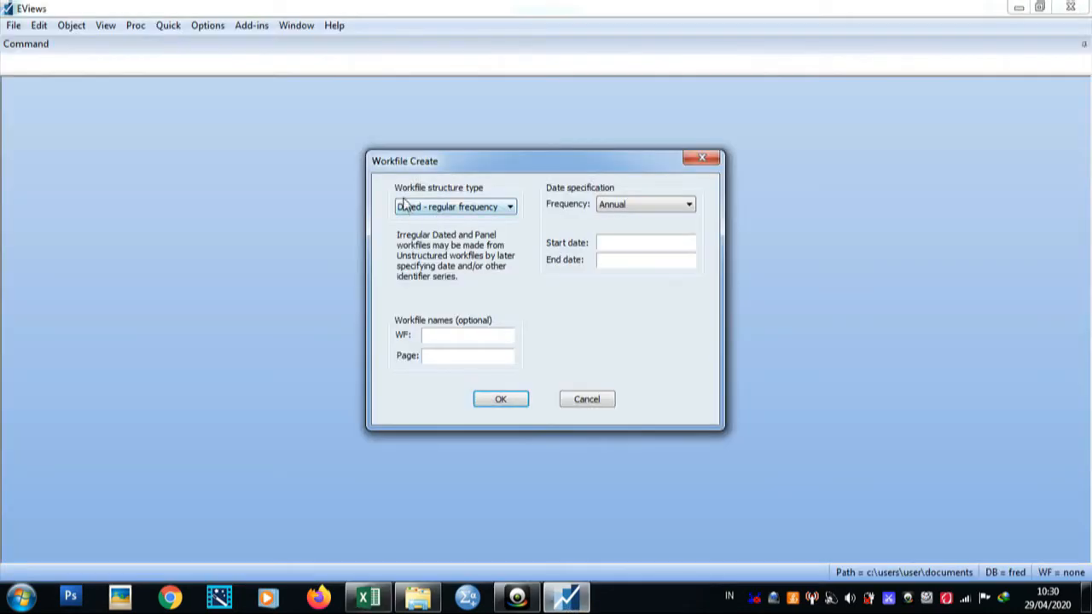
click(511, 209)
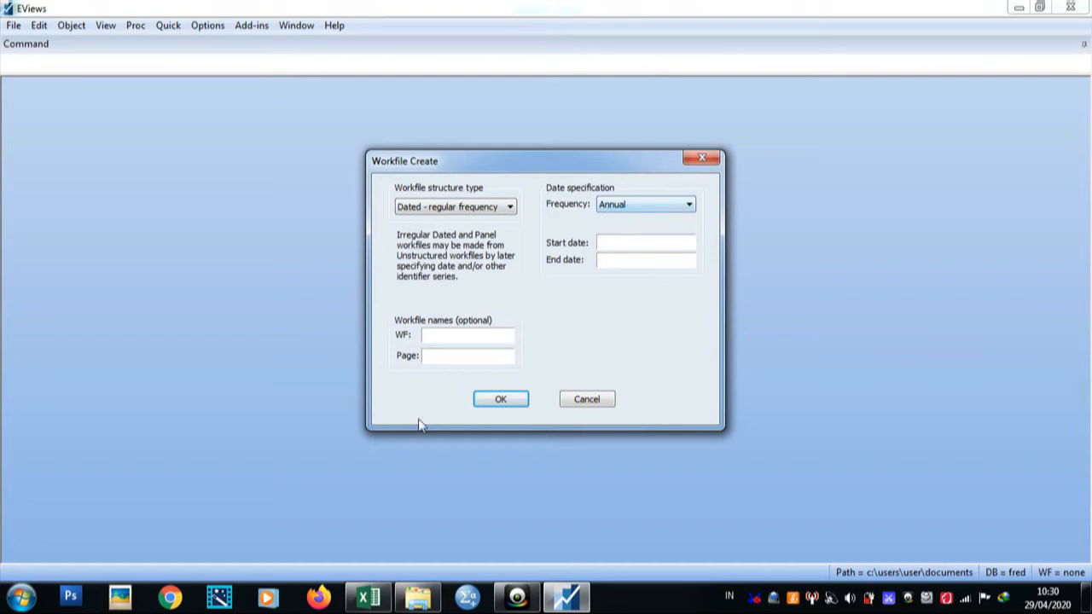
click(368, 597)
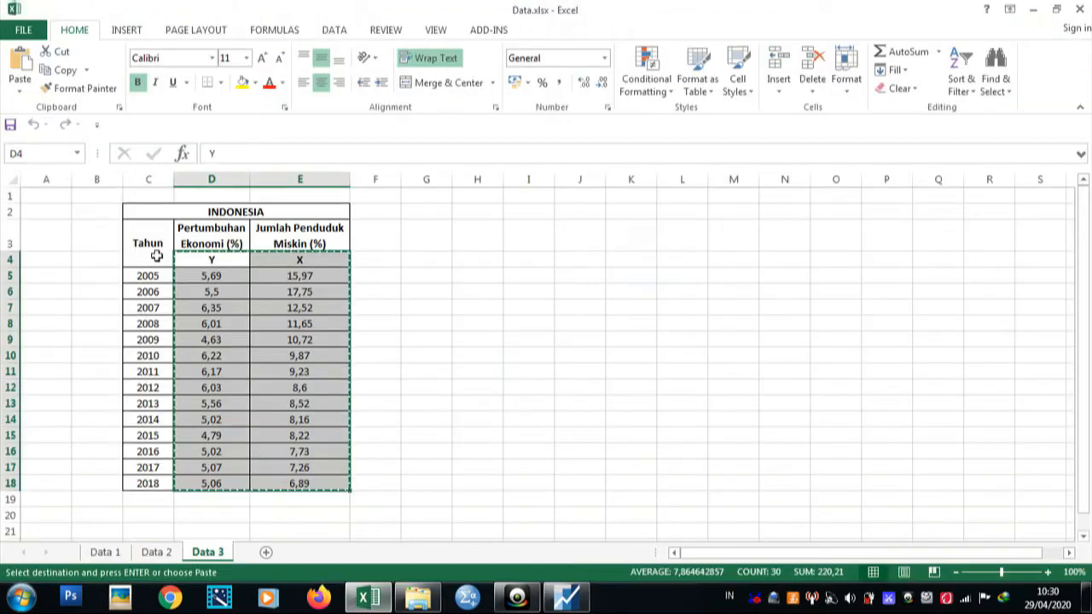
mouse_move(581, 604)
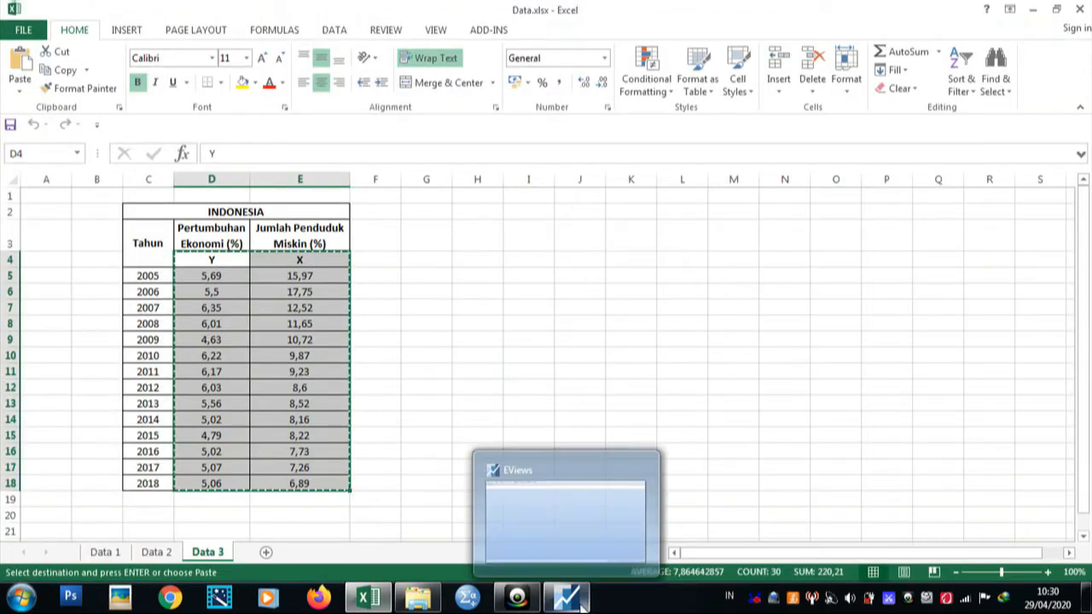
click(581, 603)
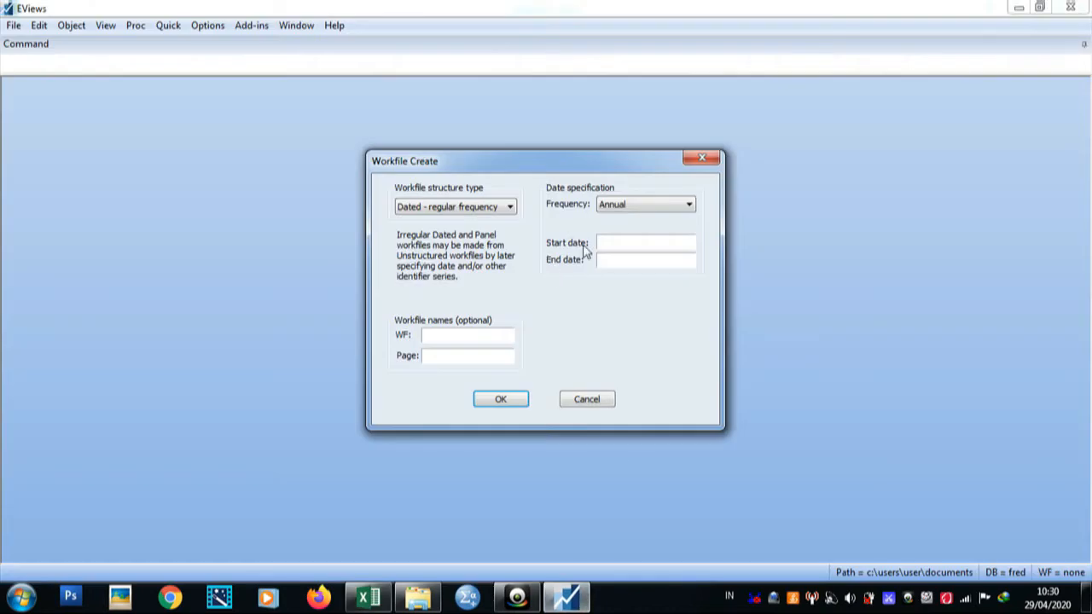
click(369, 597)
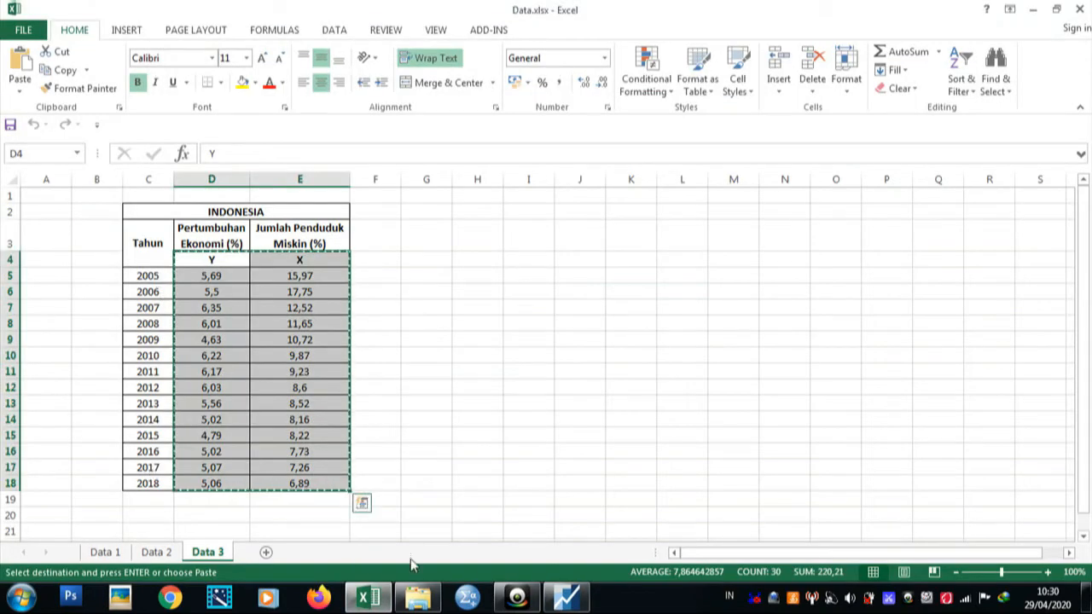
click(567, 597)
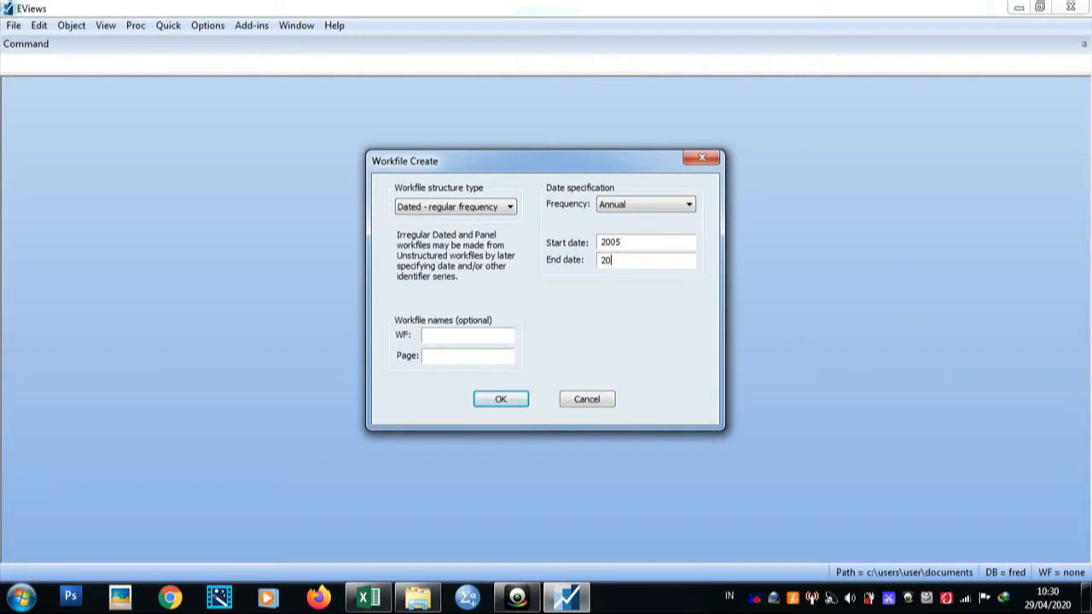
click(517, 398)
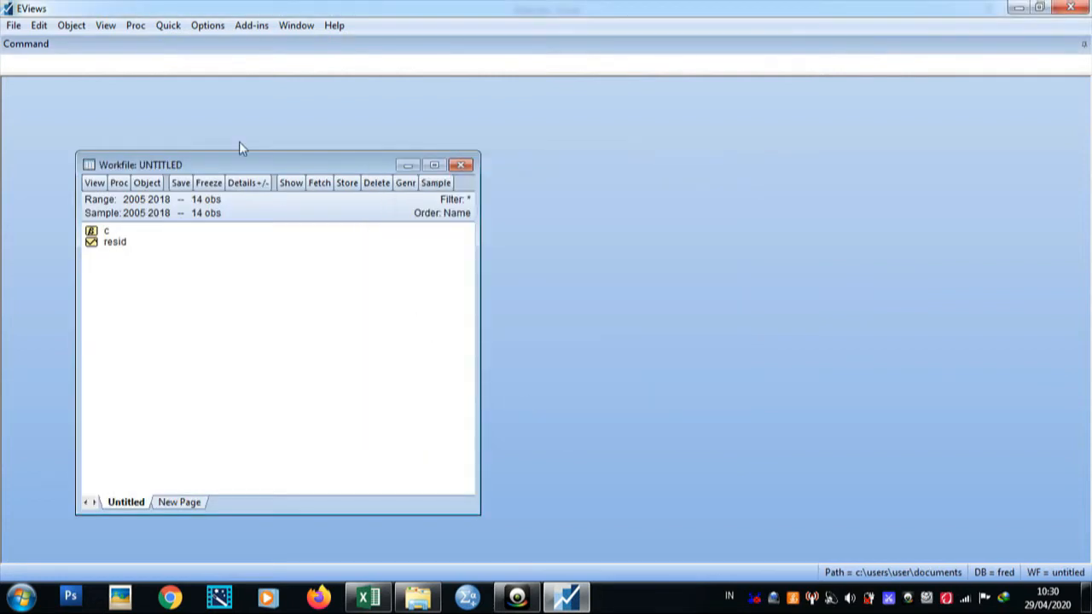
Step: Open an empty group spreadsheet for entering series data
click(169, 27)
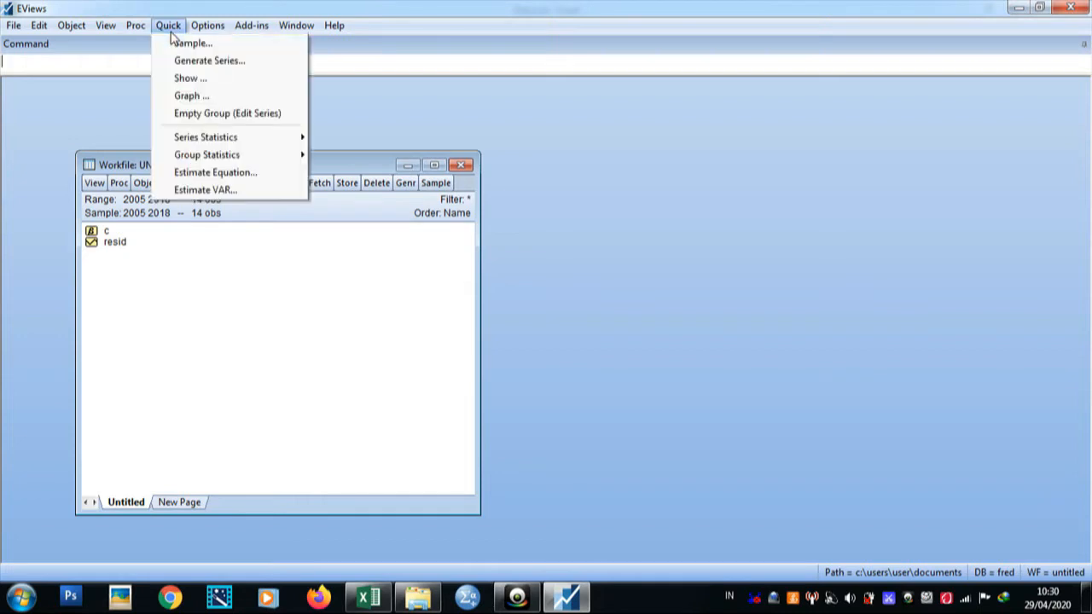
click(193, 113)
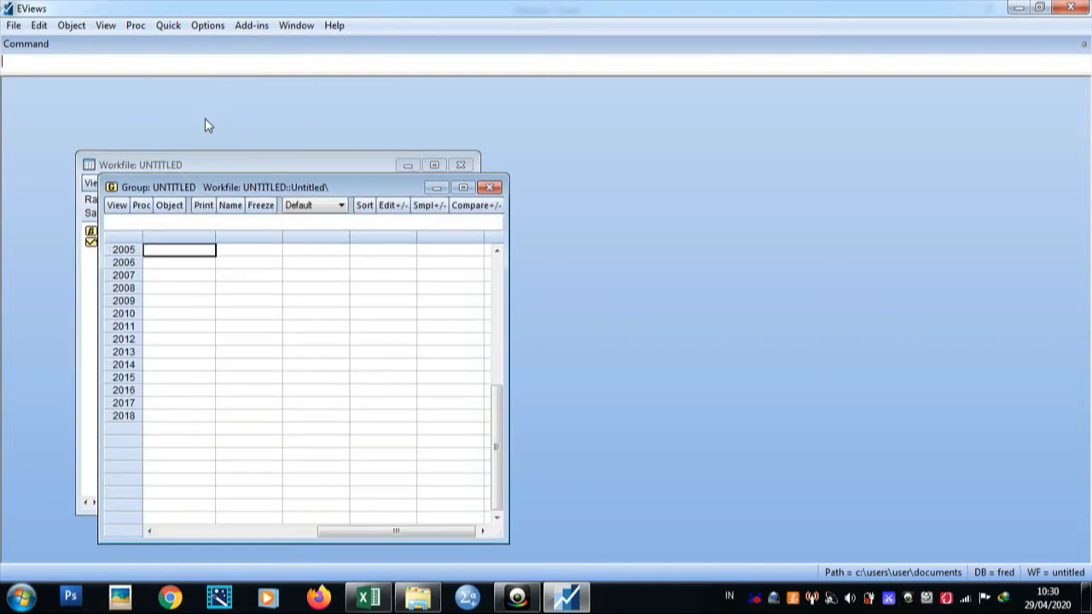
drag(361, 531, 198, 531)
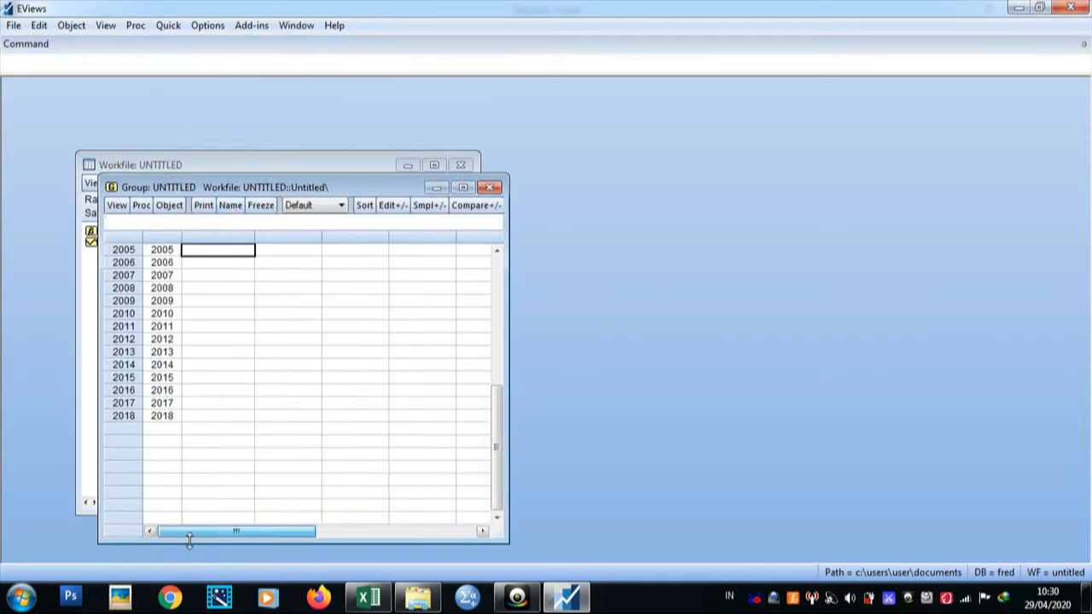
drag(500, 465, 492, 315)
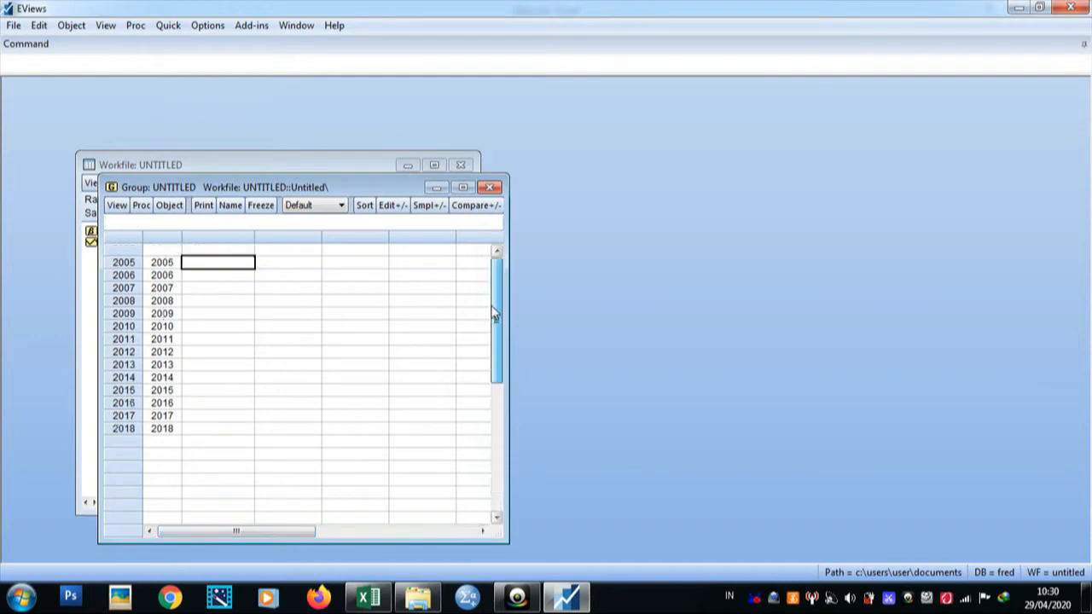
Step: Switch to Excel and copy the selected Y and X data columns
click(368, 597)
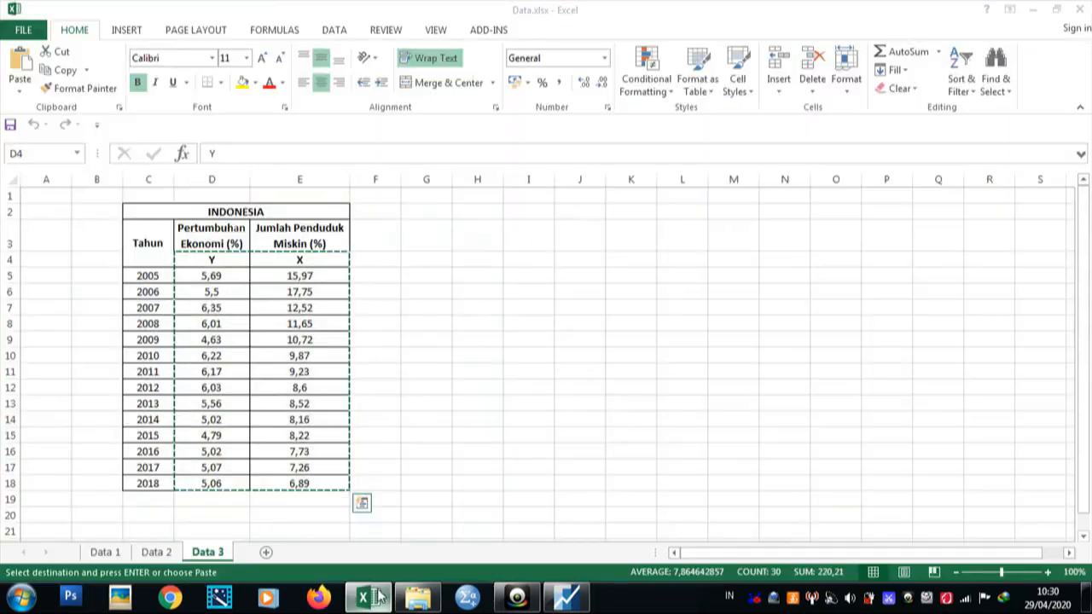
right_click(209, 280)
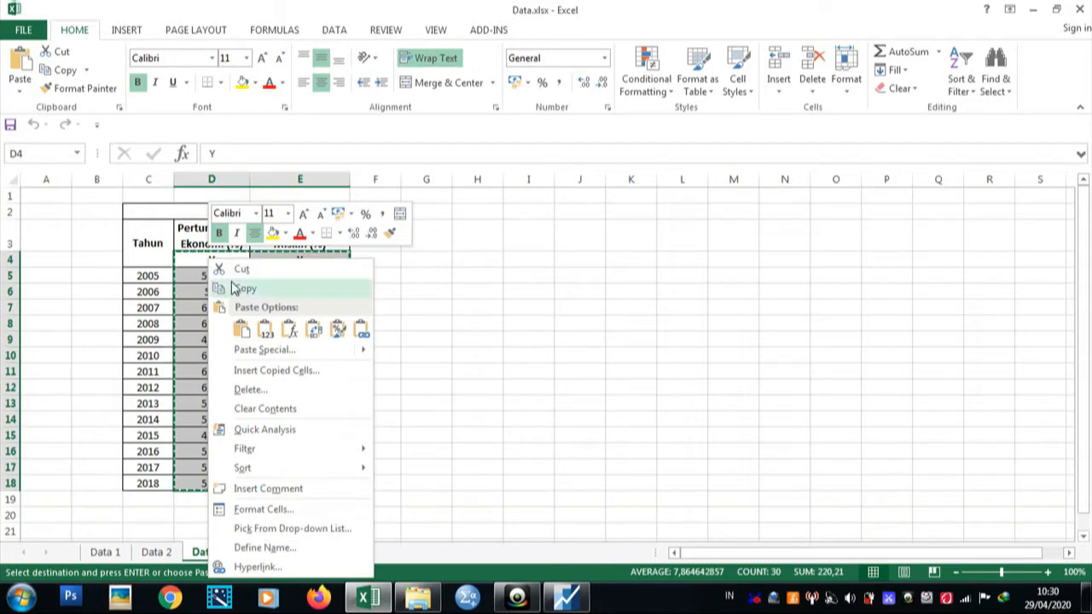
click(233, 287)
Step: Switch back and paste the copied data into the group's first series cell
click(566, 597)
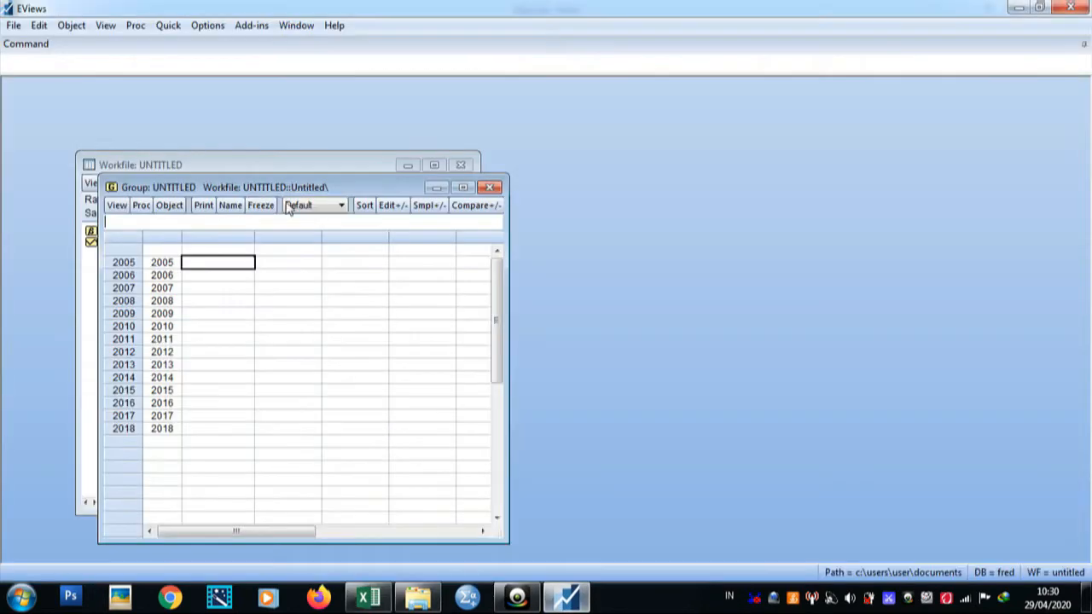
click(217, 252)
key(ctrl+v)
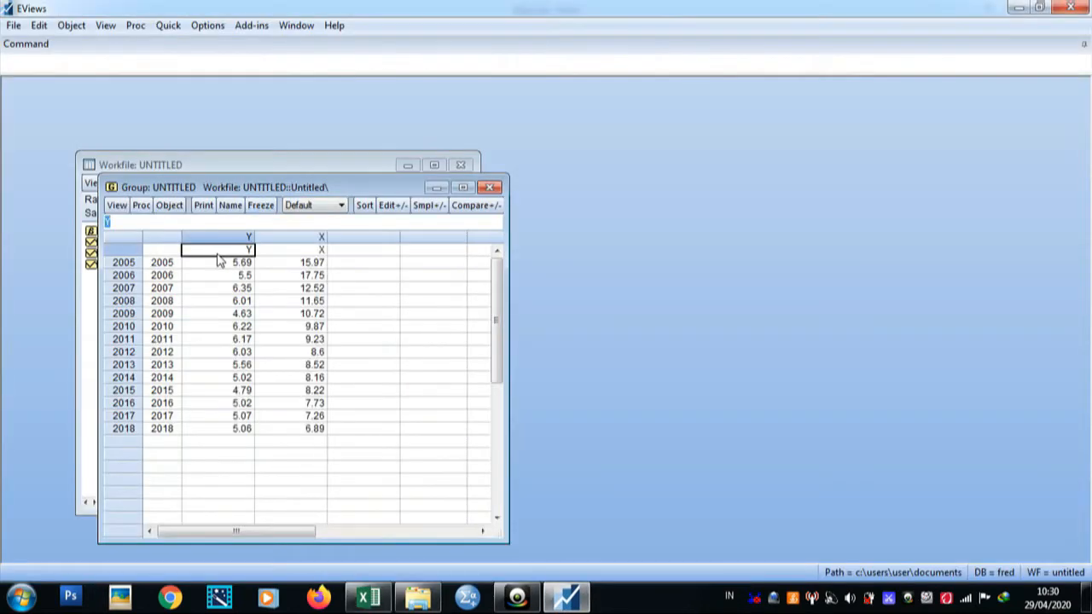
Step: Close the untitled group window, discarding the group while keeping the new series
click(490, 188)
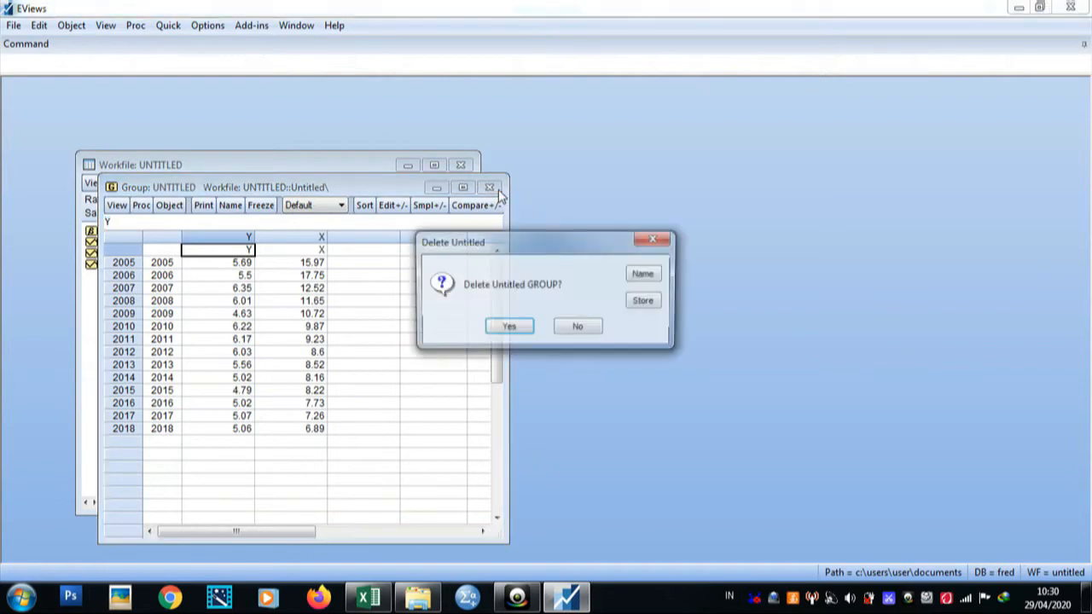
click(508, 328)
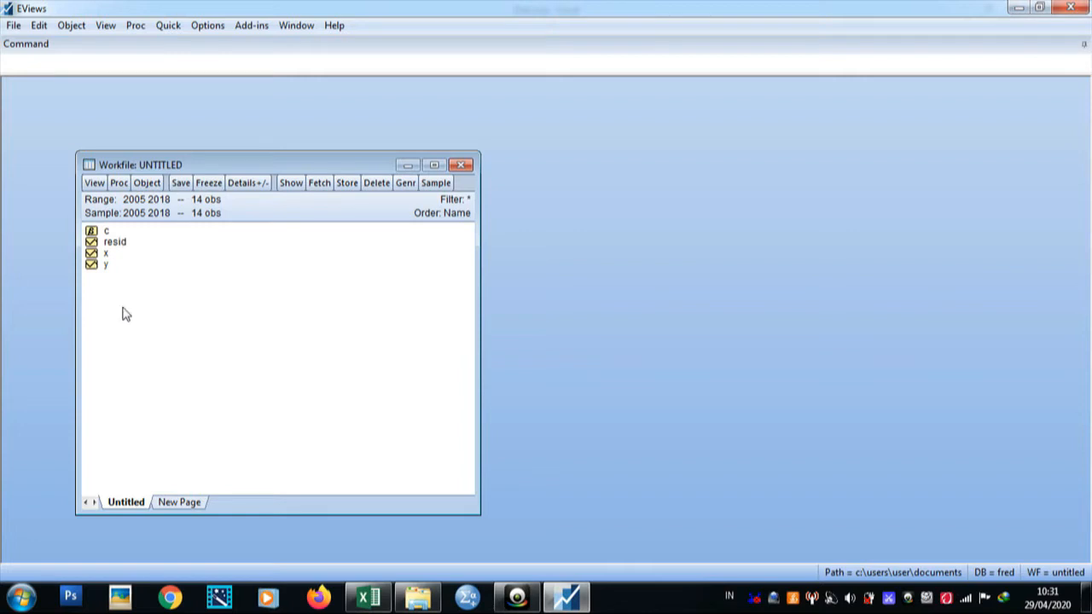
Step: Open series x and display it as a basic line graph
right_click(92, 256)
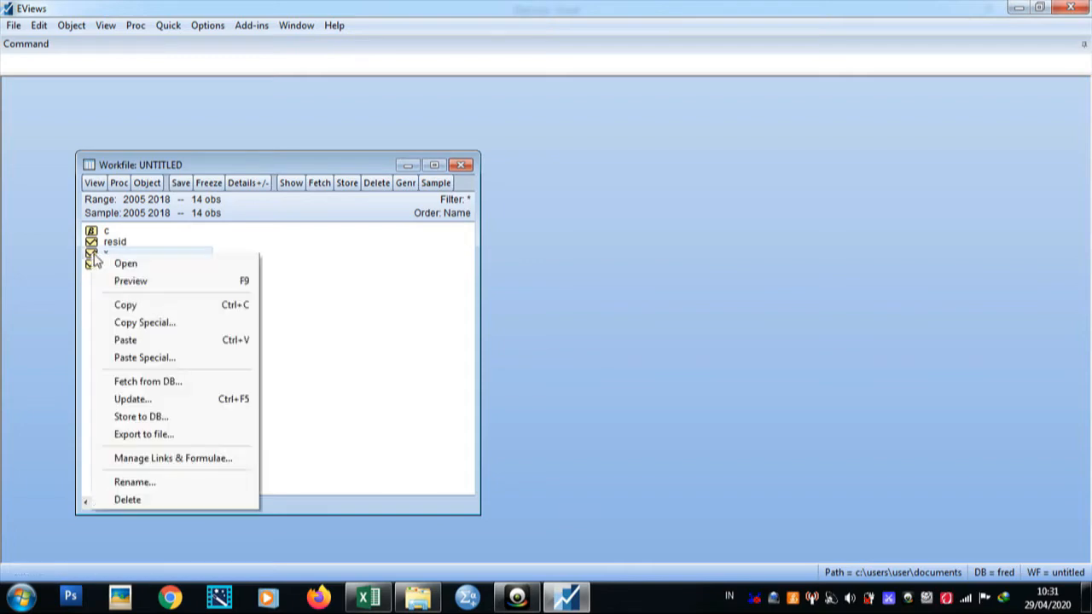
click(100, 260)
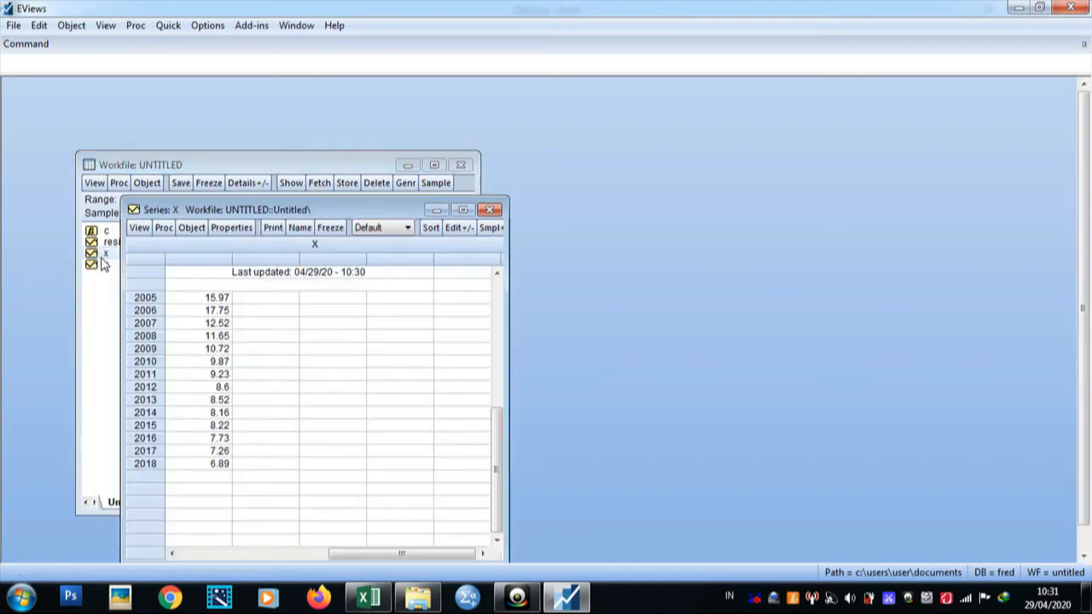
click(139, 228)
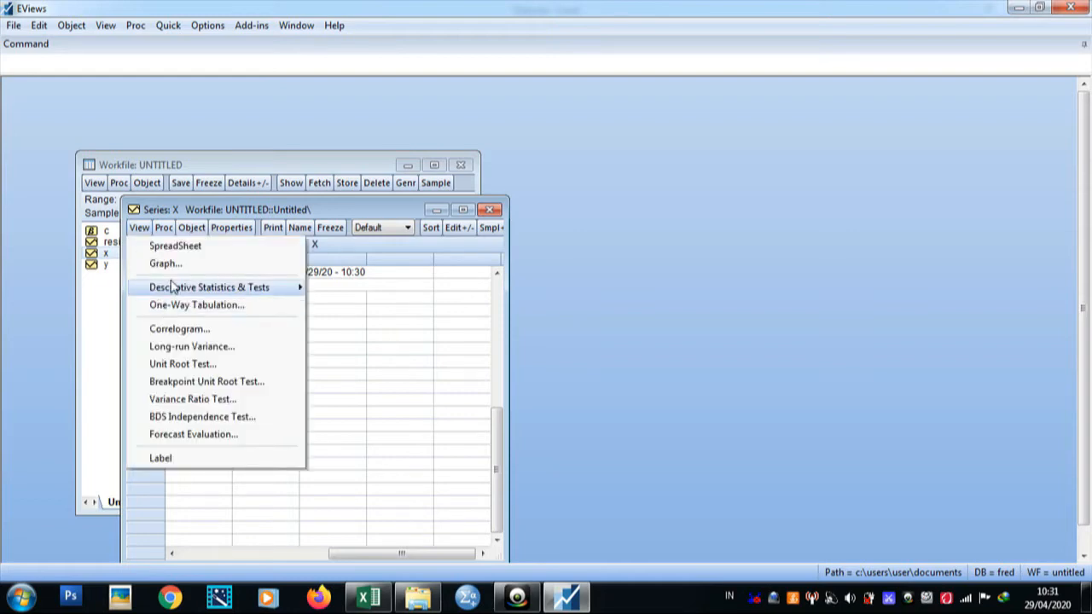
click(165, 267)
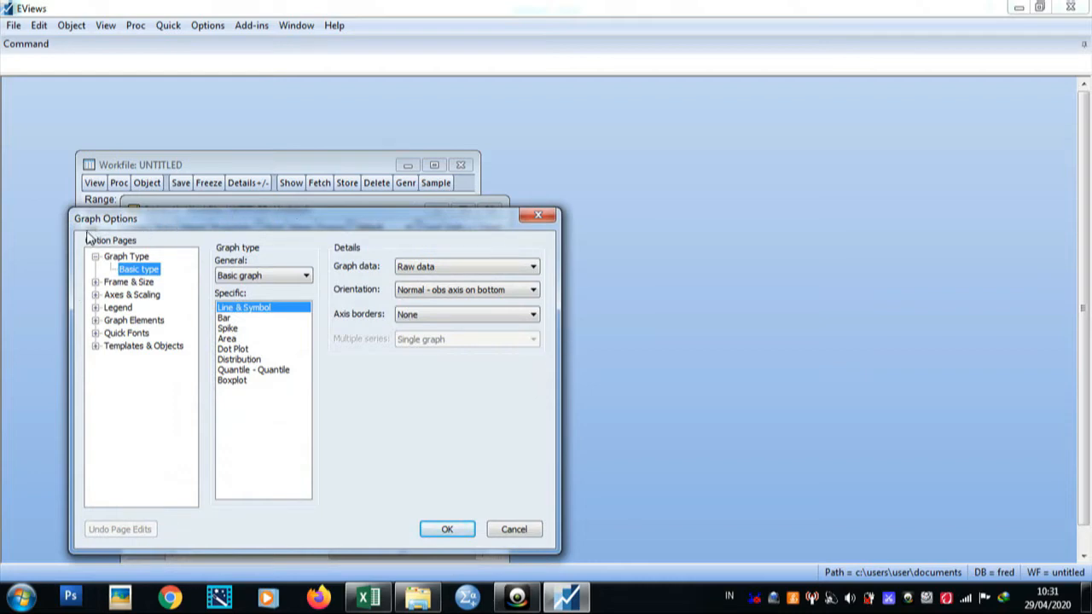
click(447, 530)
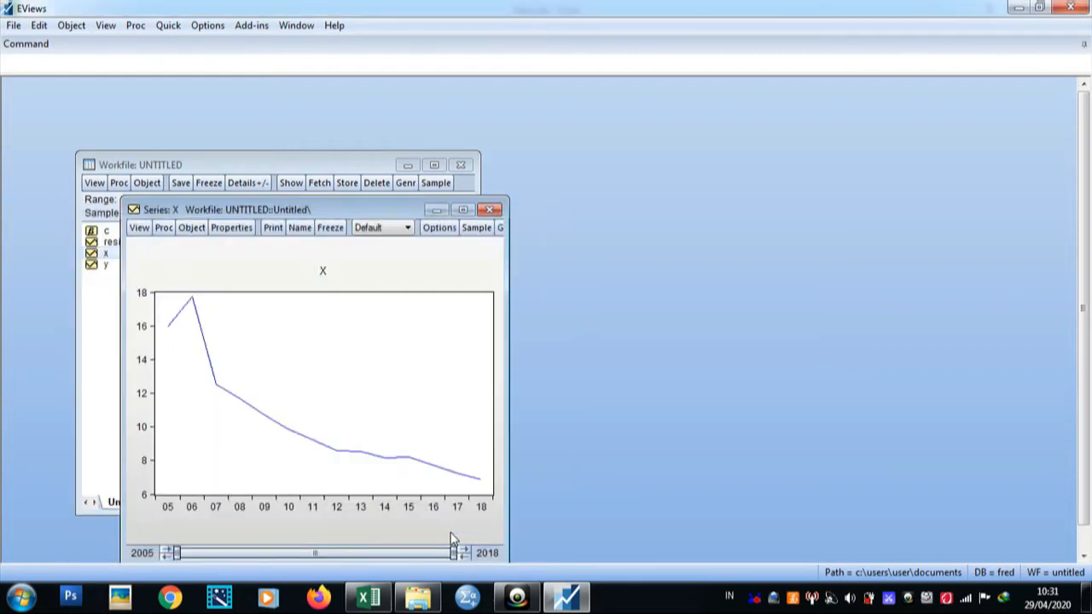
Step: Move the graph window aside and inspect the values of individual years on the line
drag(316, 210, 704, 123)
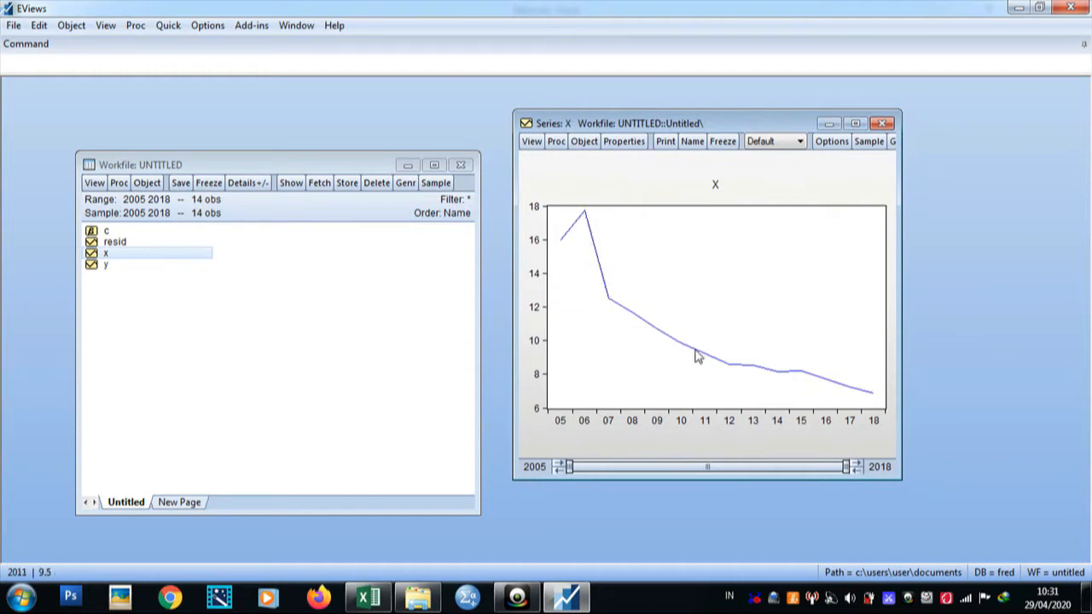
mouse_move(698, 357)
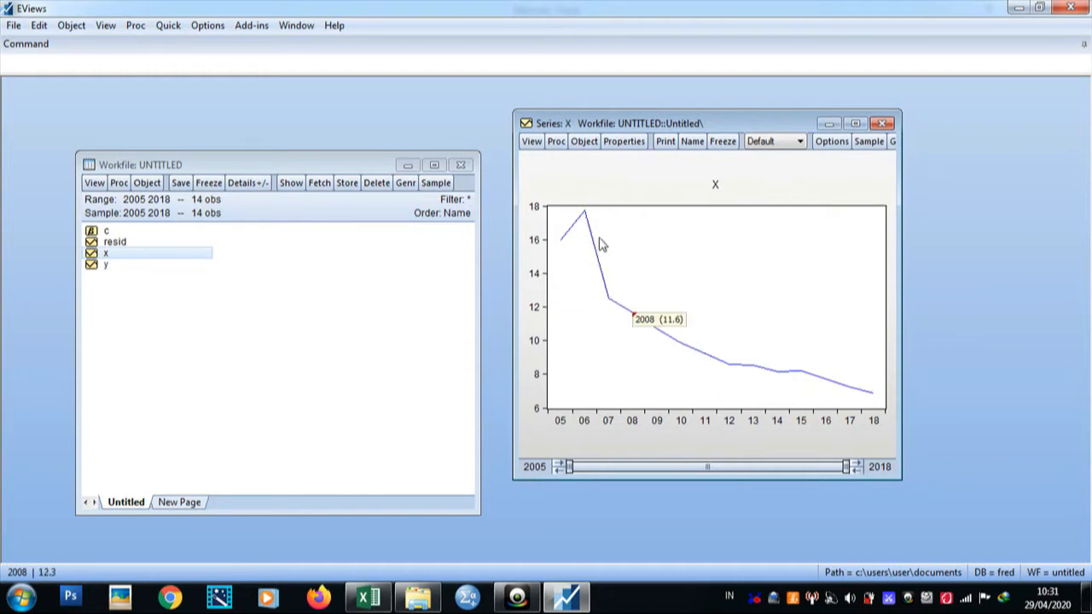
mouse_move(583, 212)
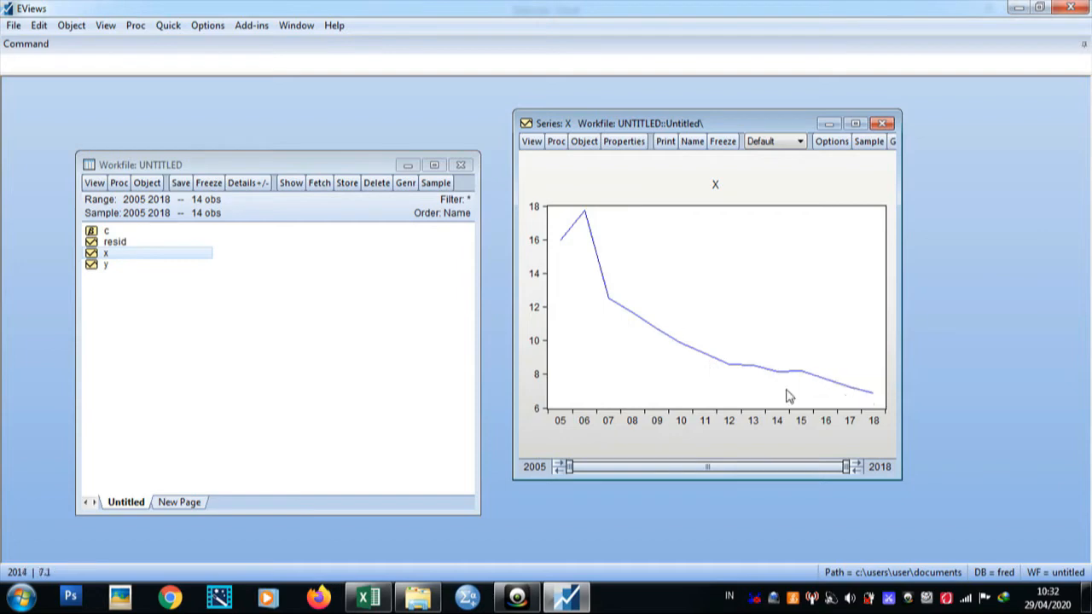
mouse_move(573, 237)
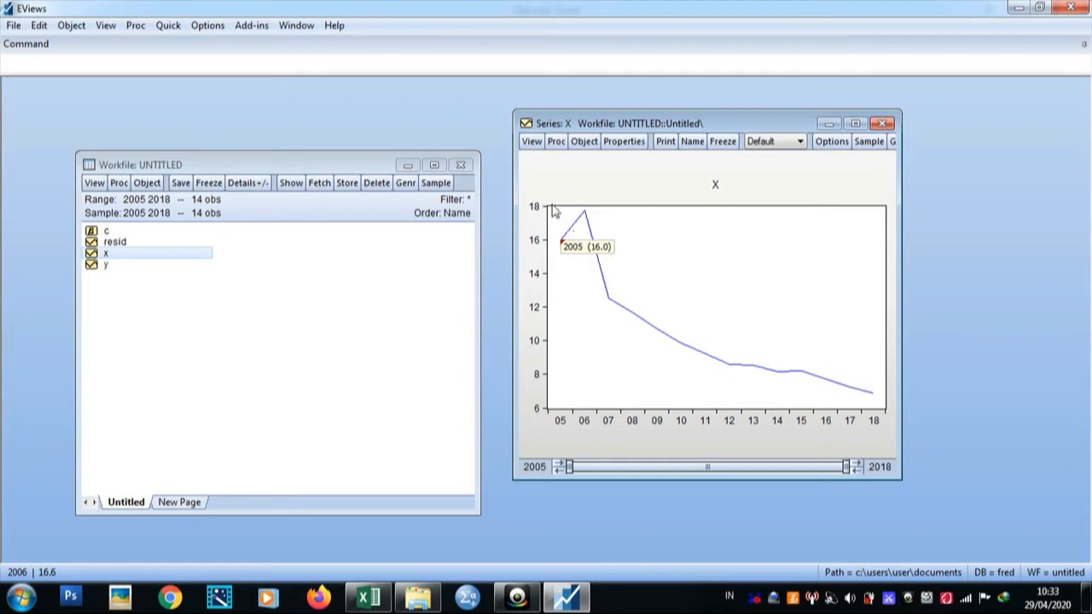
Step: Run an Augmented Dickey-Fuller unit root test on x at level with intercept and maximum lags 2
click(537, 145)
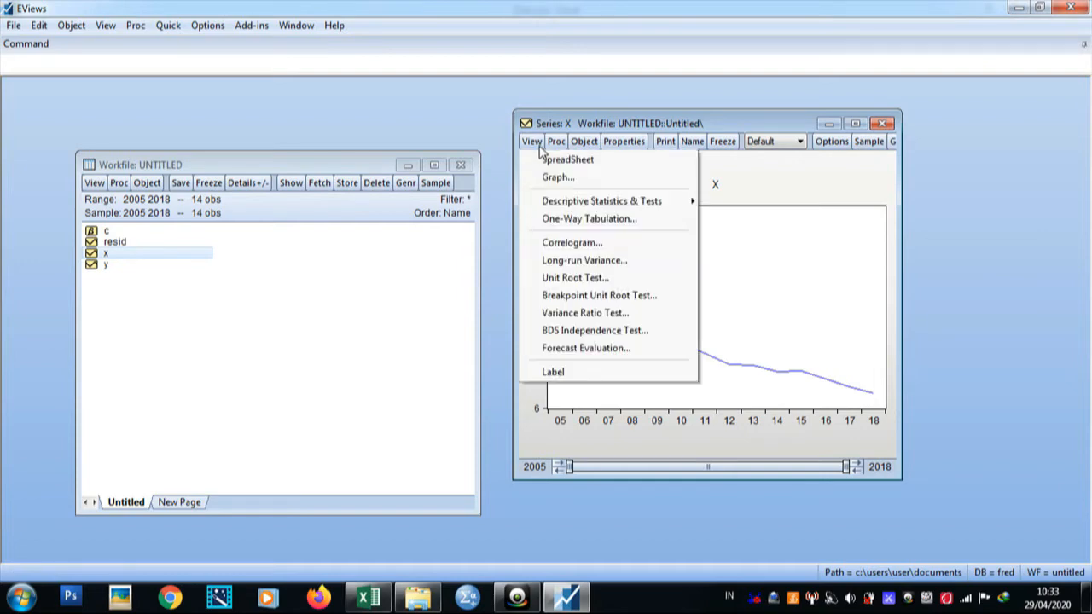
click(578, 279)
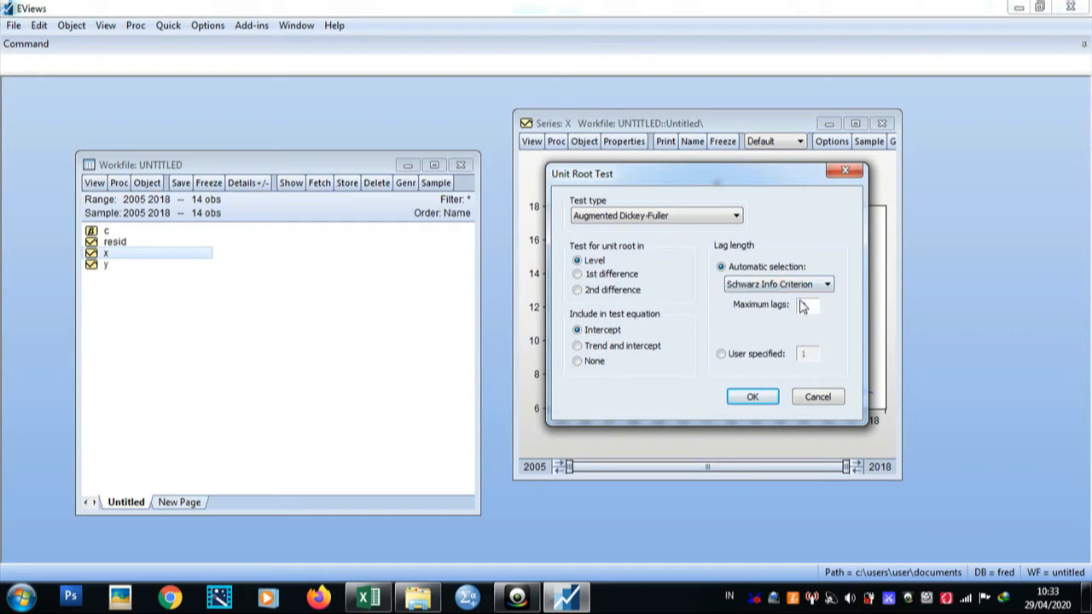
click(368, 597)
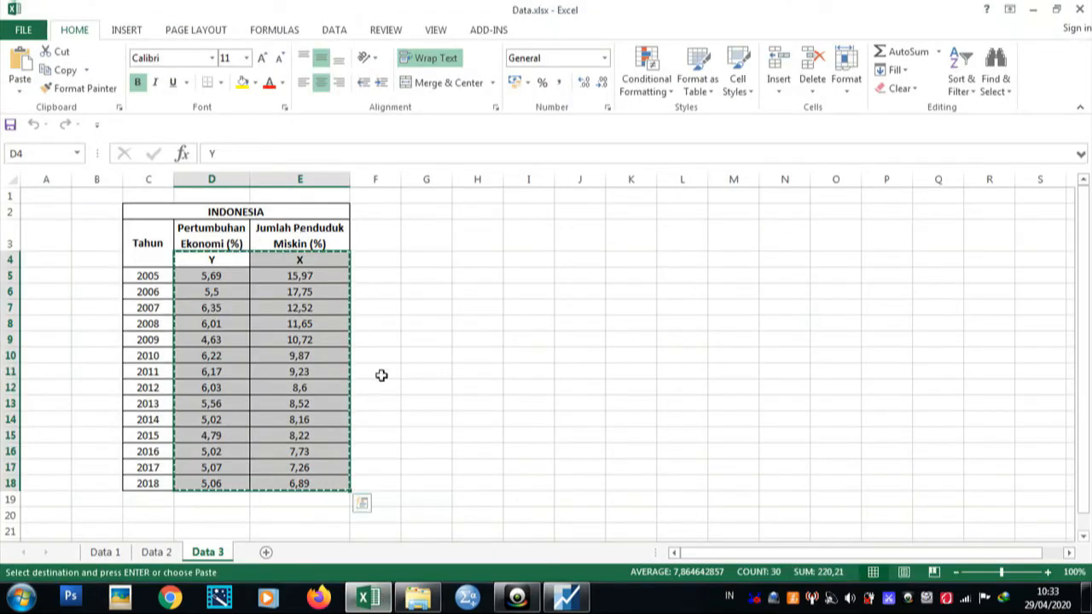
click(369, 596)
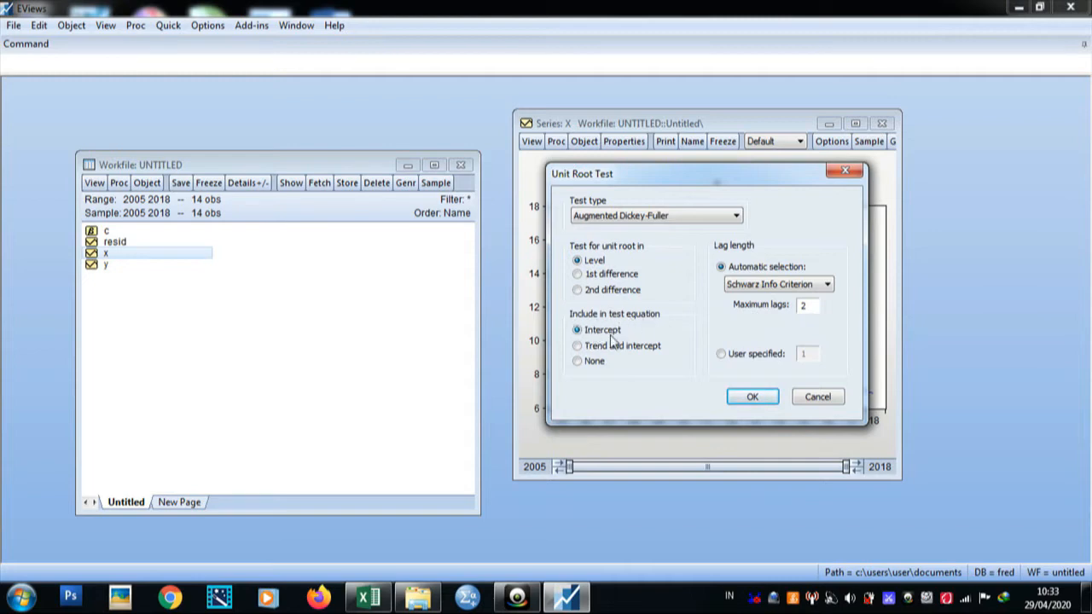
click(751, 398)
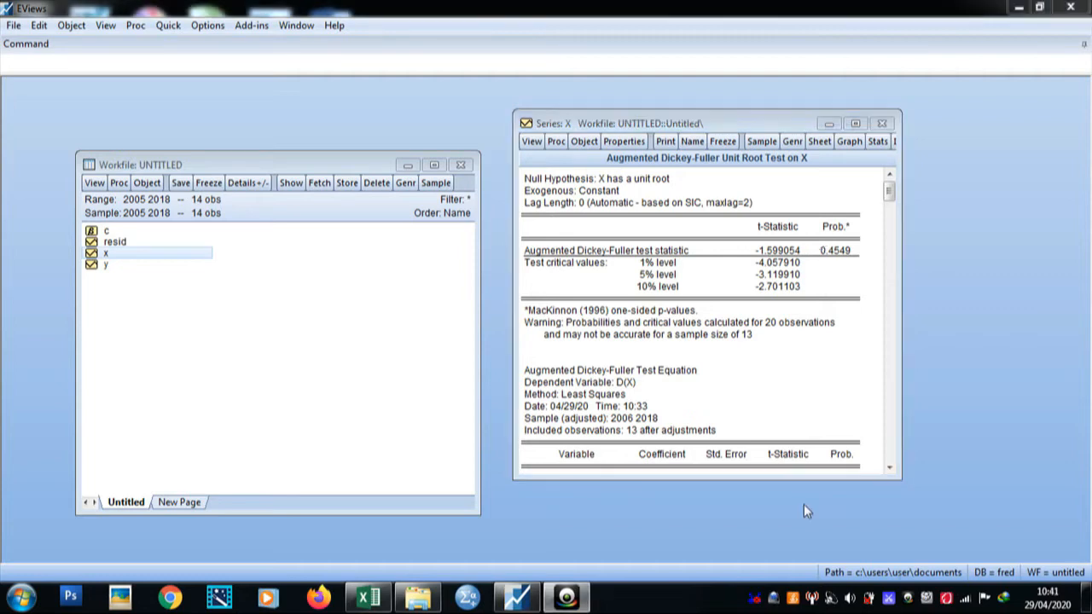
Step: Run the Augmented Dickey-Fuller unit root test on x in first difference with intercept and maximum lags 2
click(531, 141)
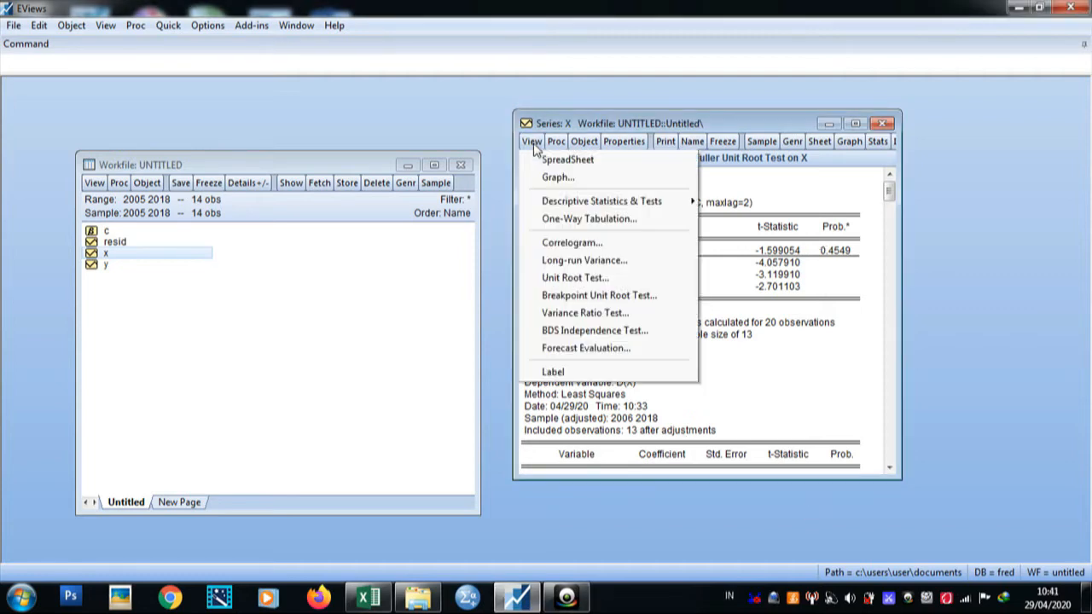
click(587, 280)
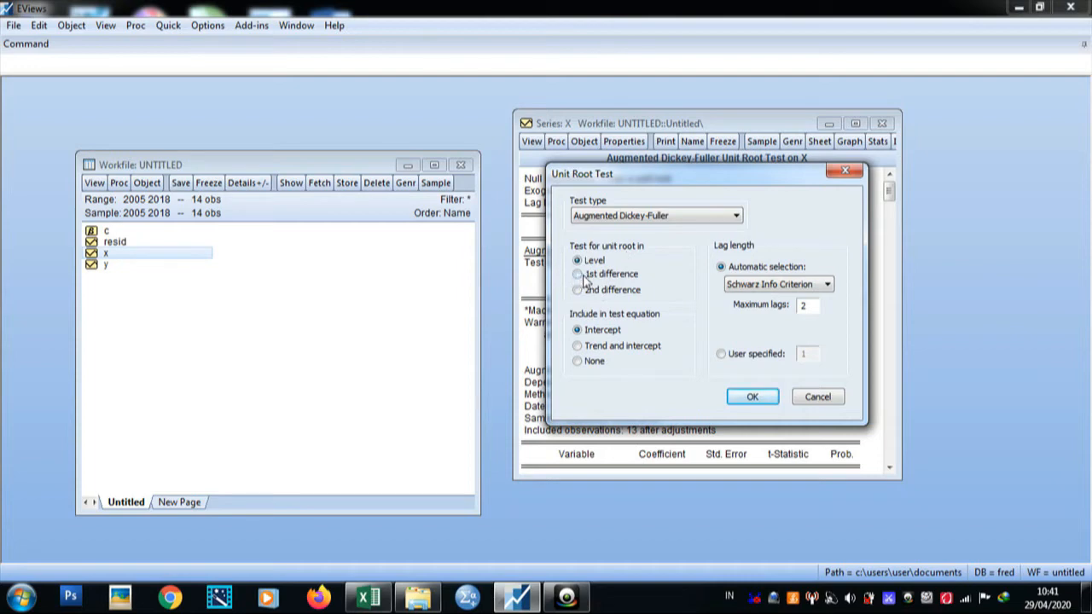
click(752, 396)
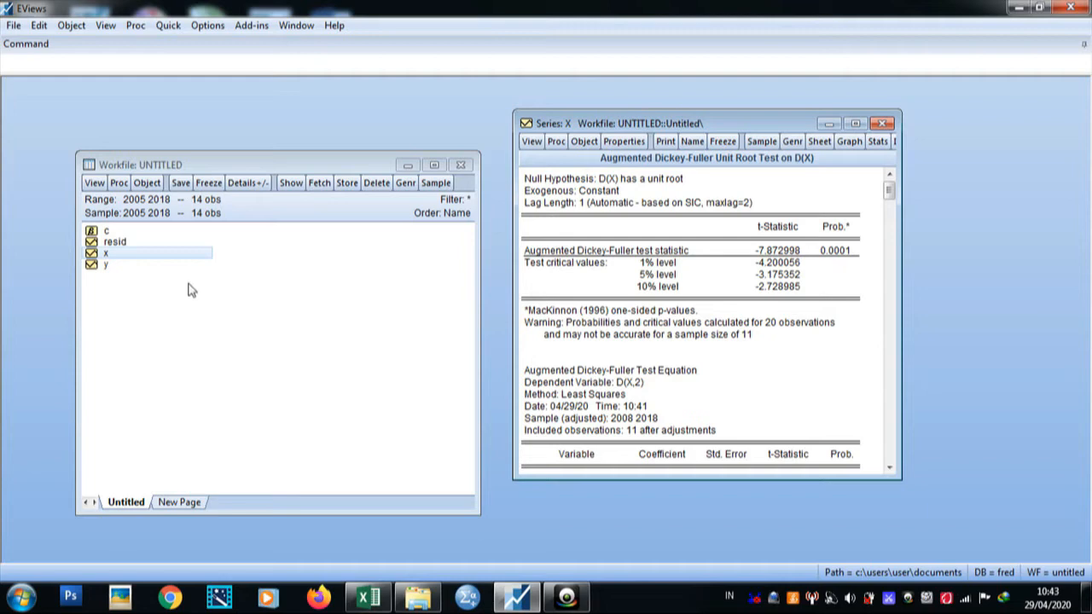
click(366, 598)
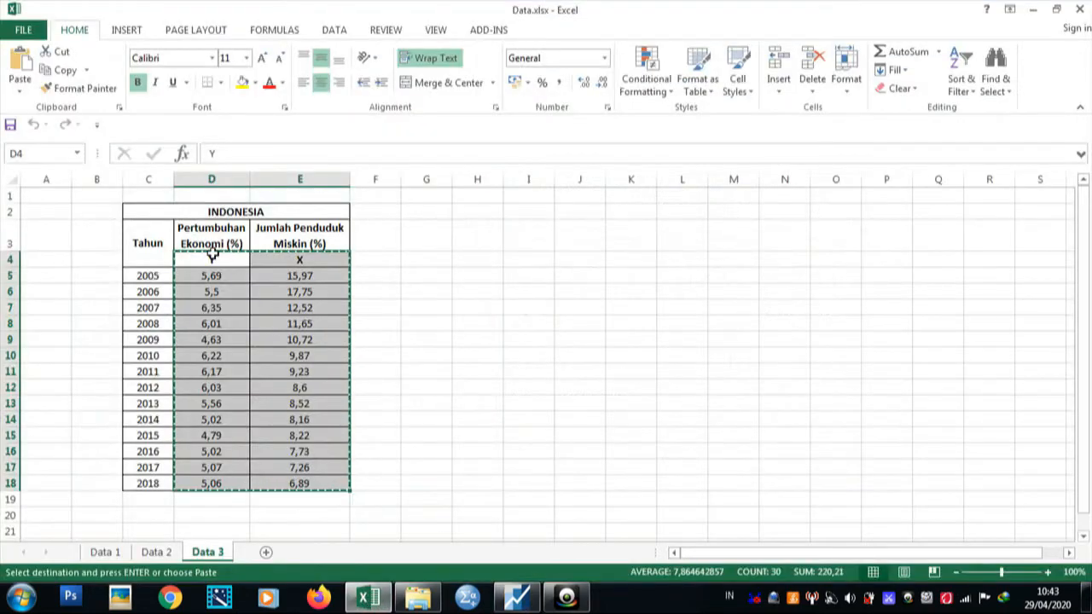
click(366, 598)
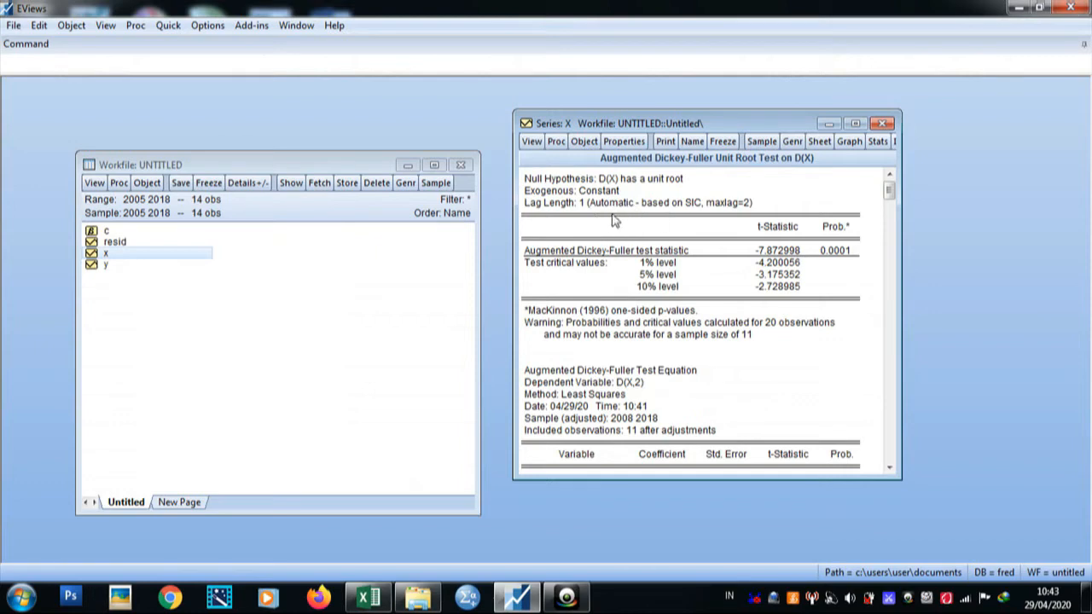
click(367, 597)
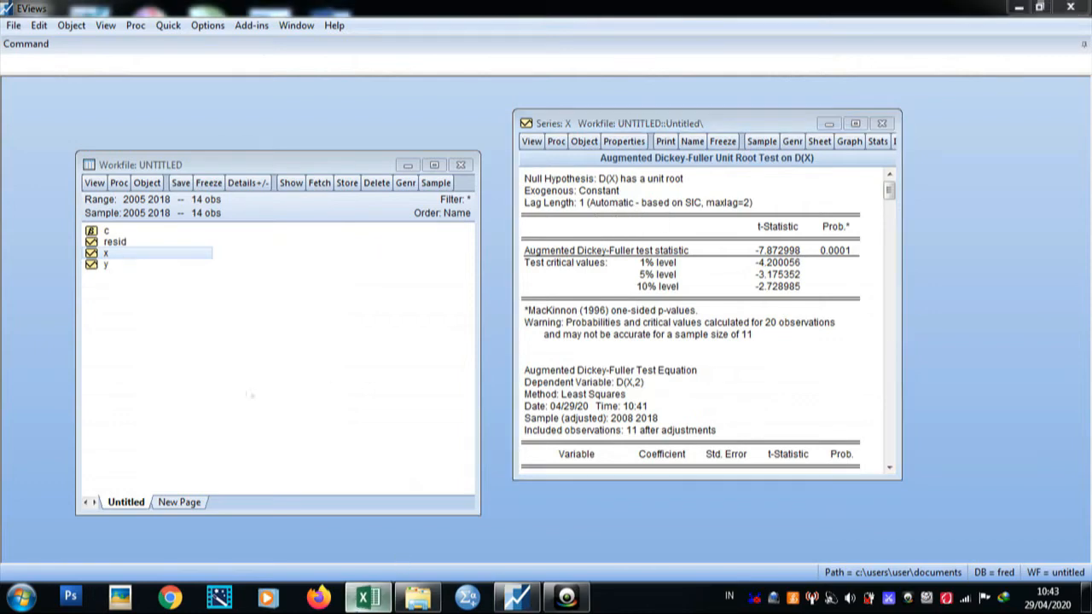
click(359, 602)
click(362, 603)
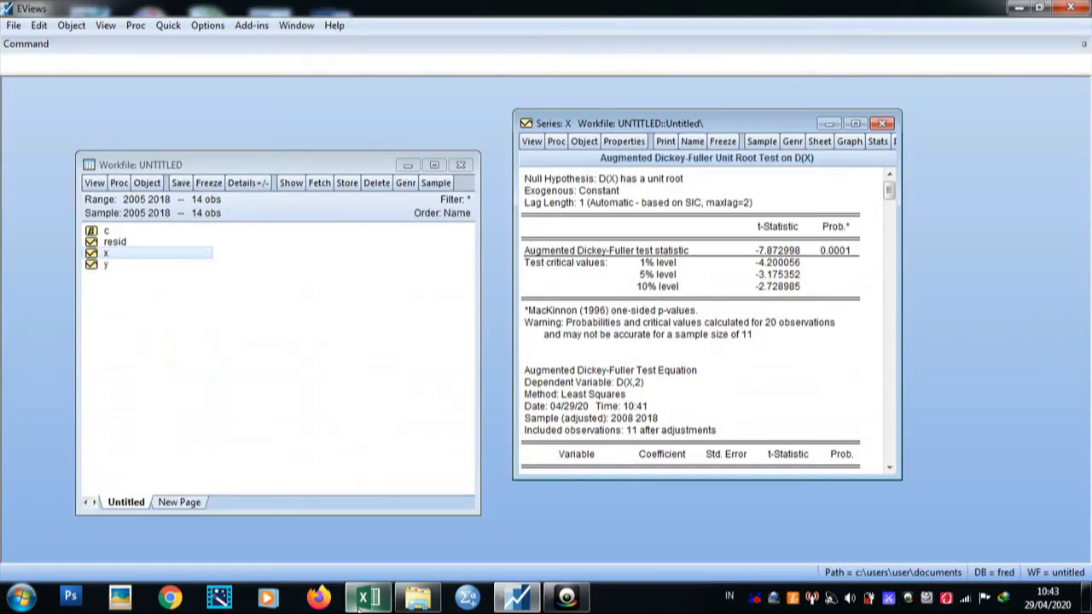
Step: Close the series x window, open series y and move its window aside
click(883, 124)
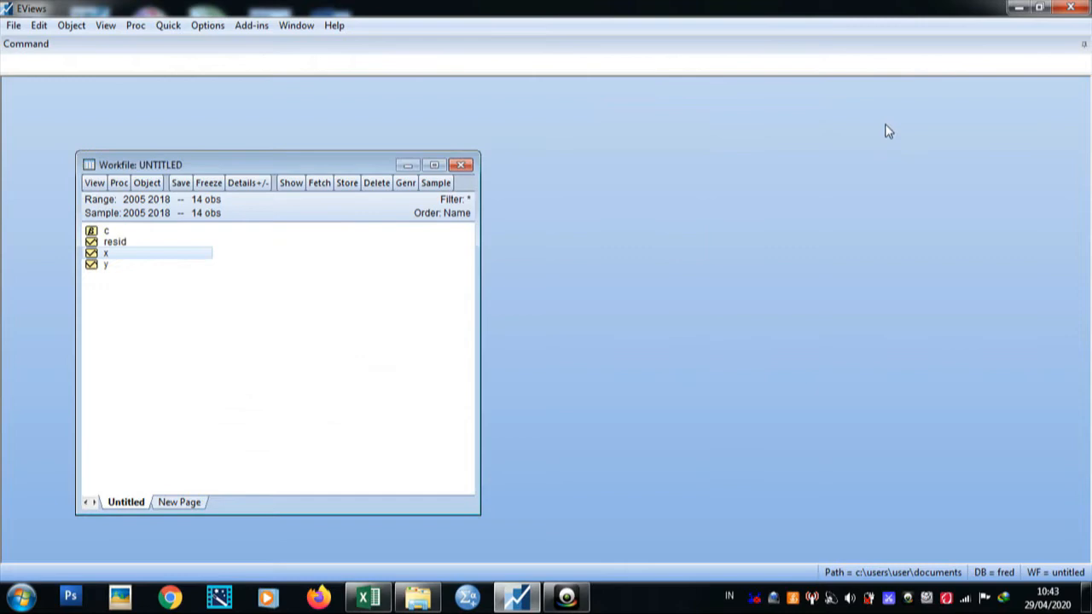
click(103, 268)
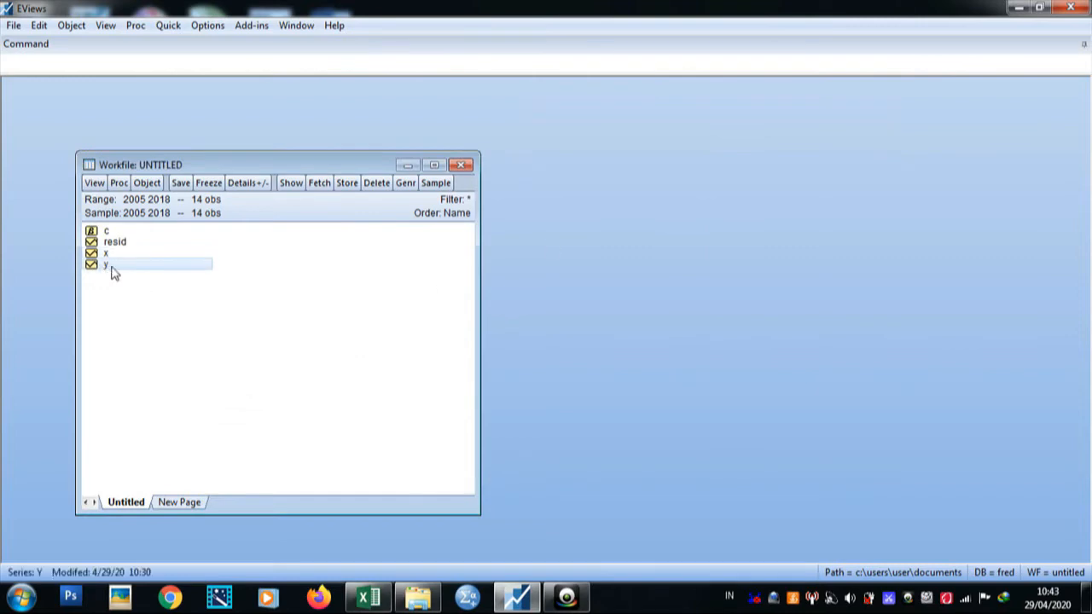
right_click(114, 271)
click(130, 276)
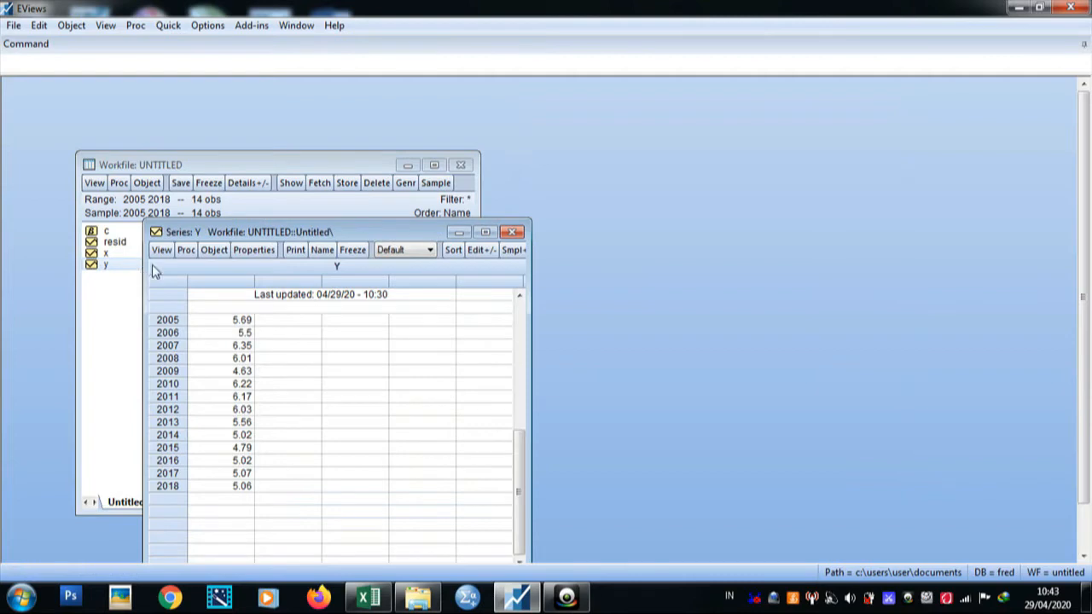
drag(194, 233, 476, 151)
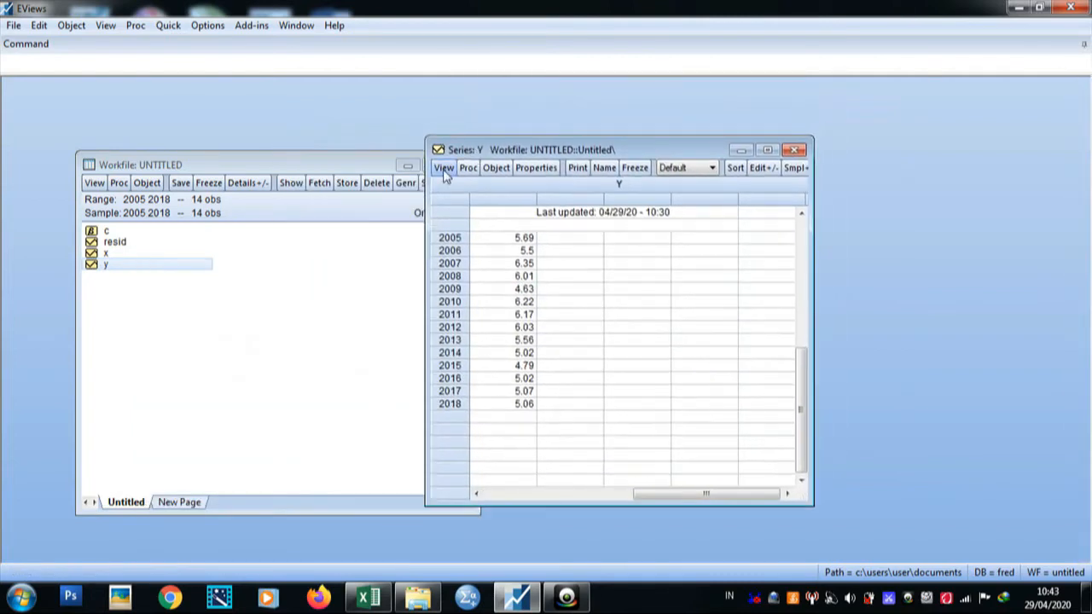
Step: Display series y as a line graph and inspect the values of individual years on the line
click(444, 168)
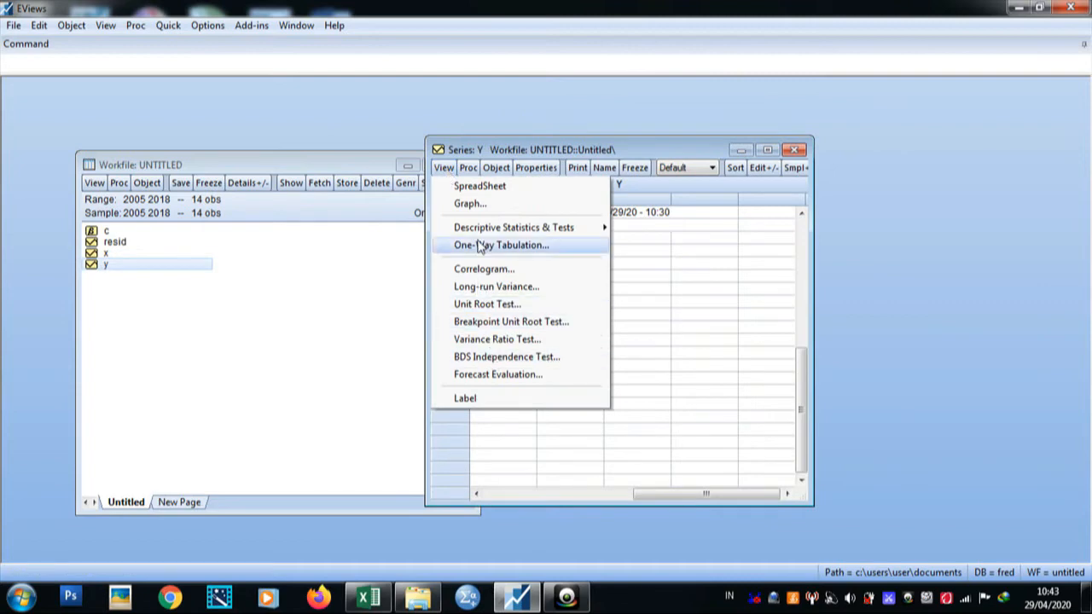
click(461, 205)
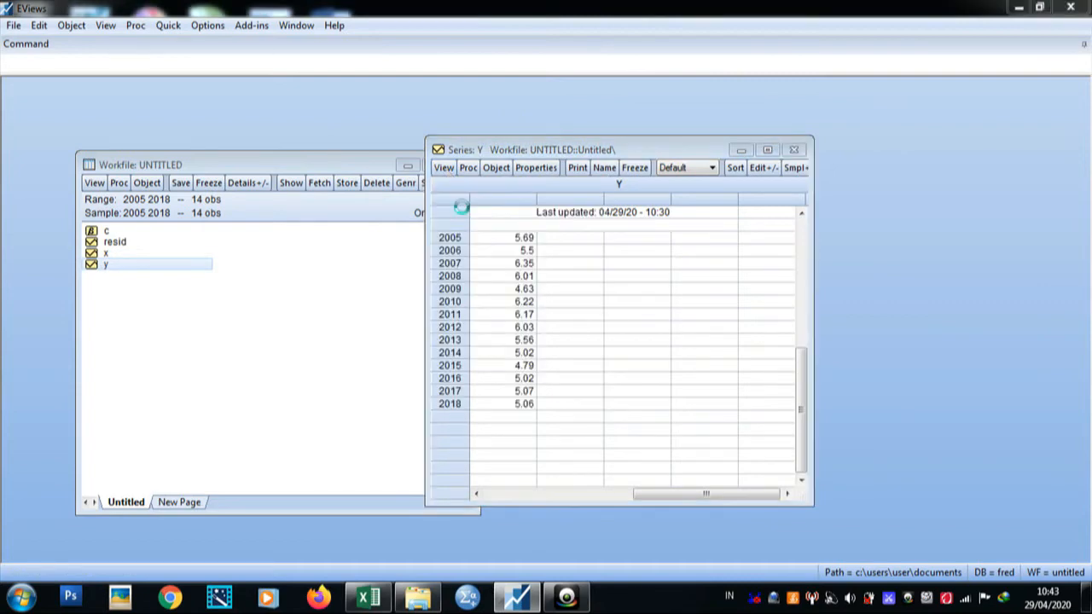
click(739, 466)
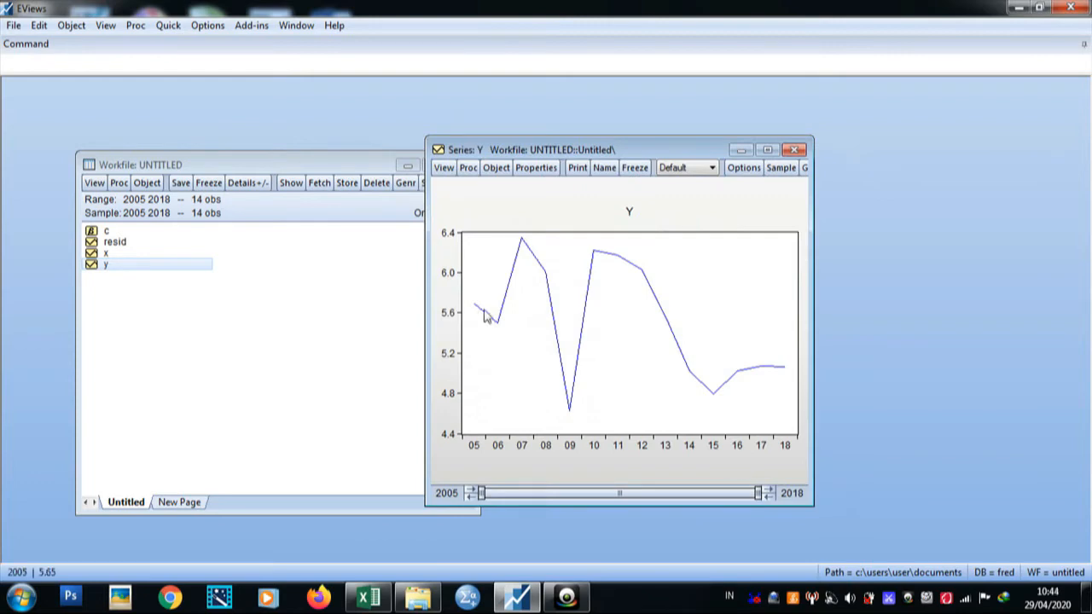
mouse_move(488, 300)
mouse_move(571, 411)
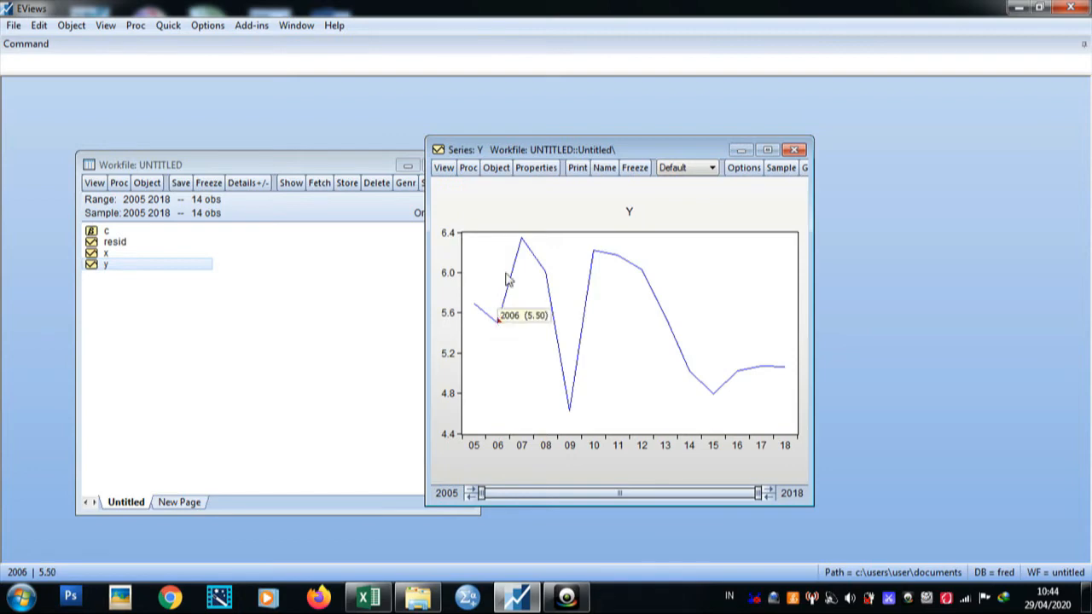
mouse_move(544, 274)
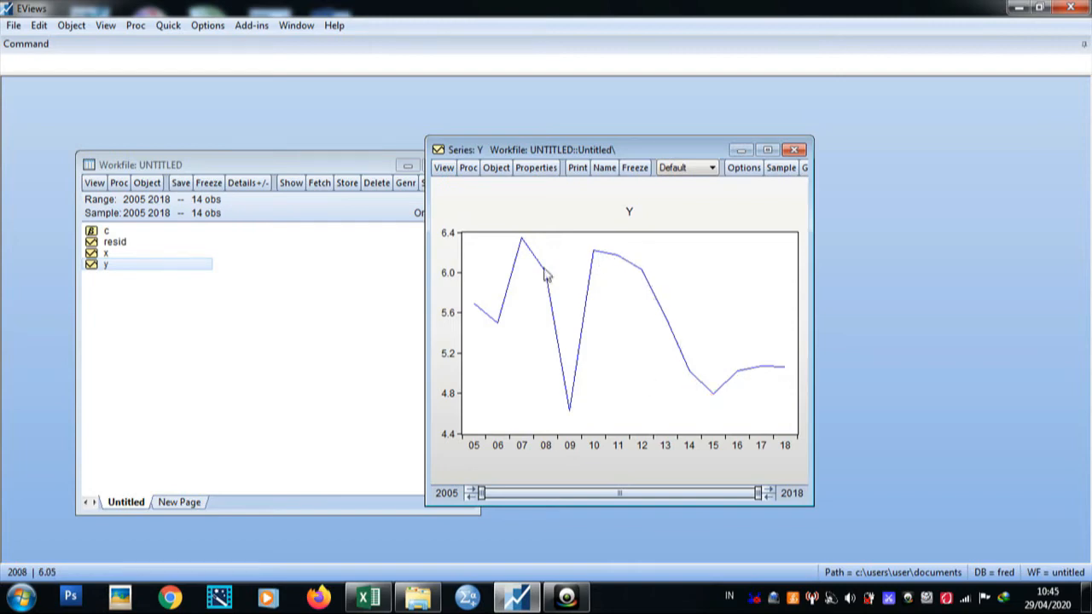
Step: Run an Augmented Dickey-Fuller unit root test on y at level with intercept and maximum lags 2
click(443, 169)
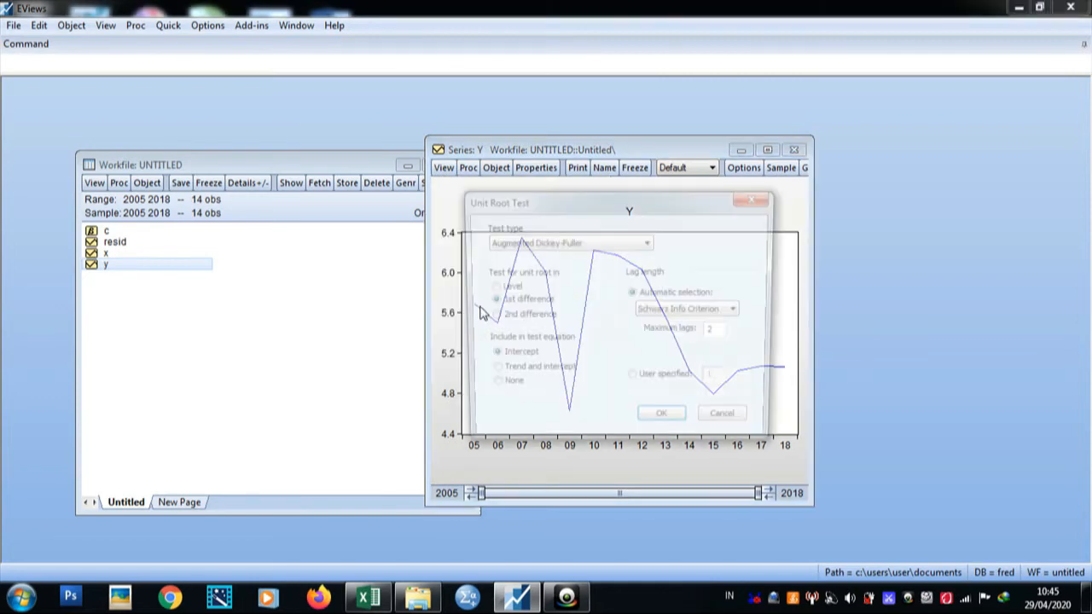
click(483, 307)
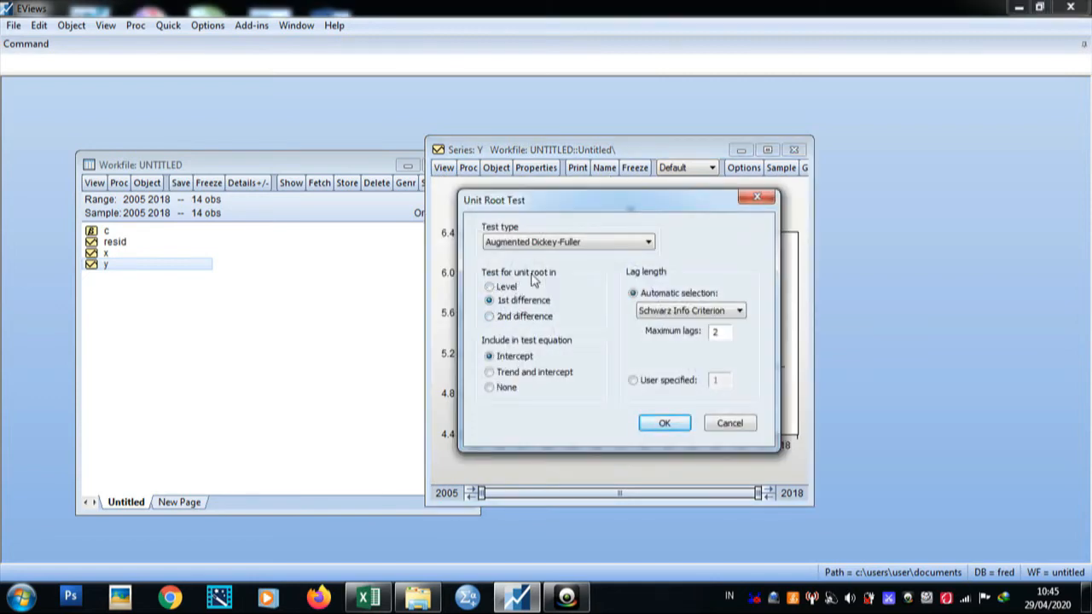
click(490, 287)
click(661, 424)
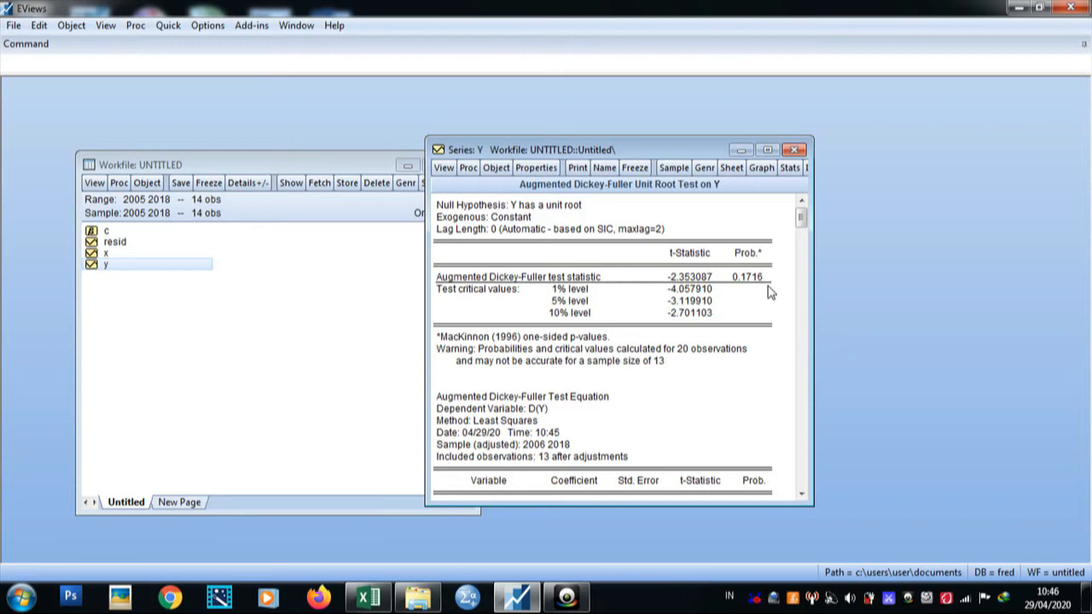
Step: Run the Augmented Dickey-Fuller unit root test on y in first difference, then close the series y window
click(443, 169)
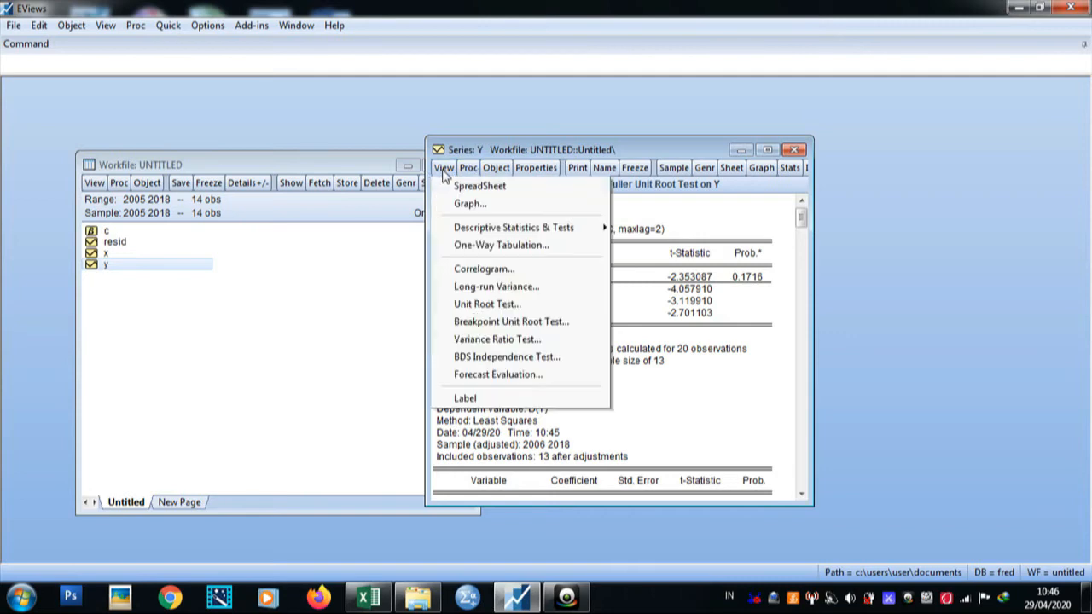
click(499, 309)
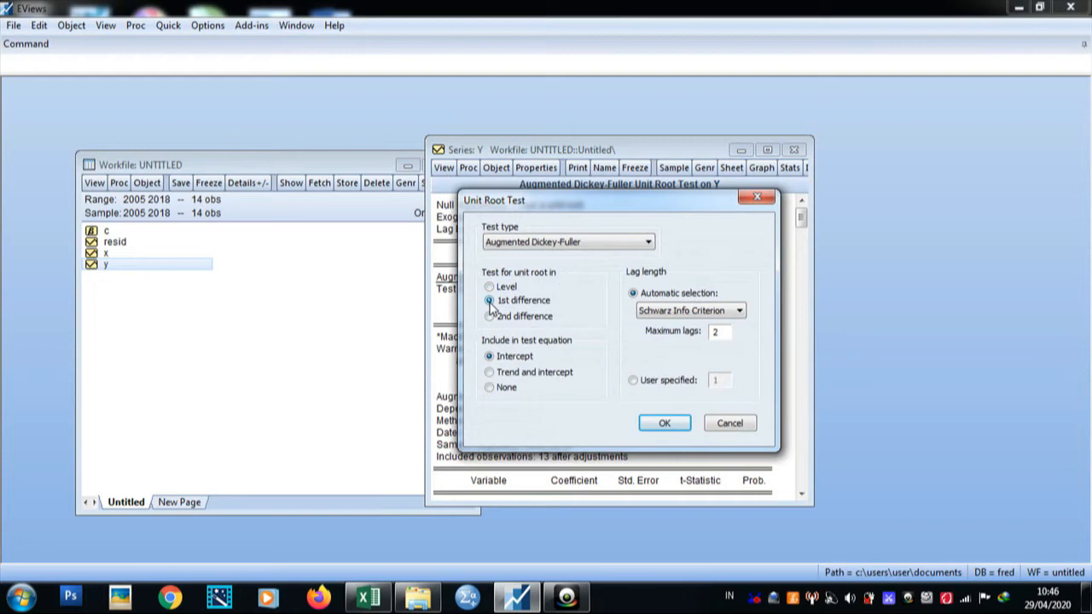
click(664, 424)
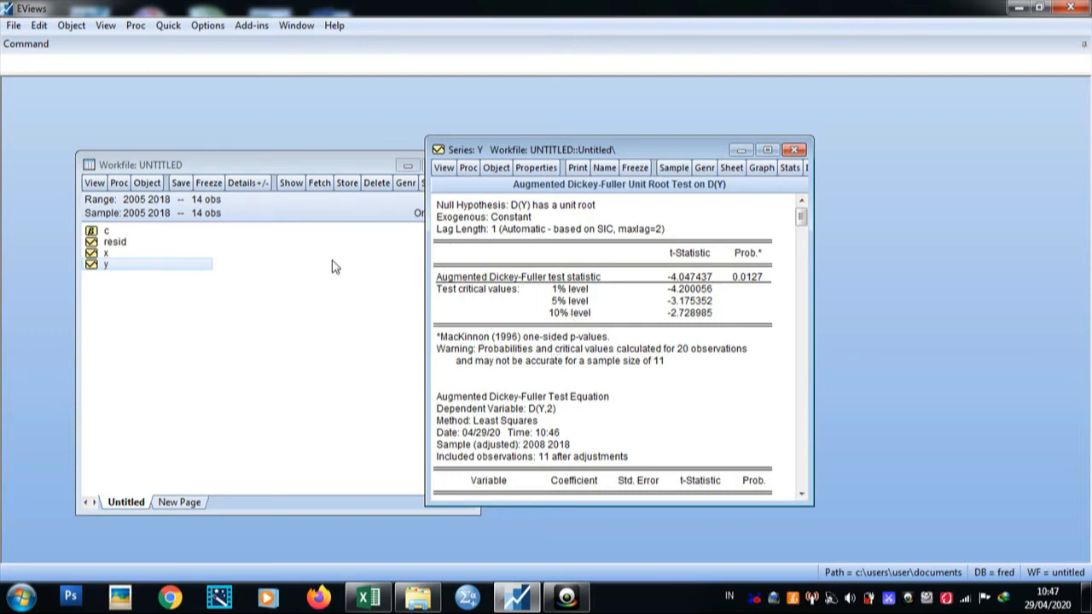
click(793, 150)
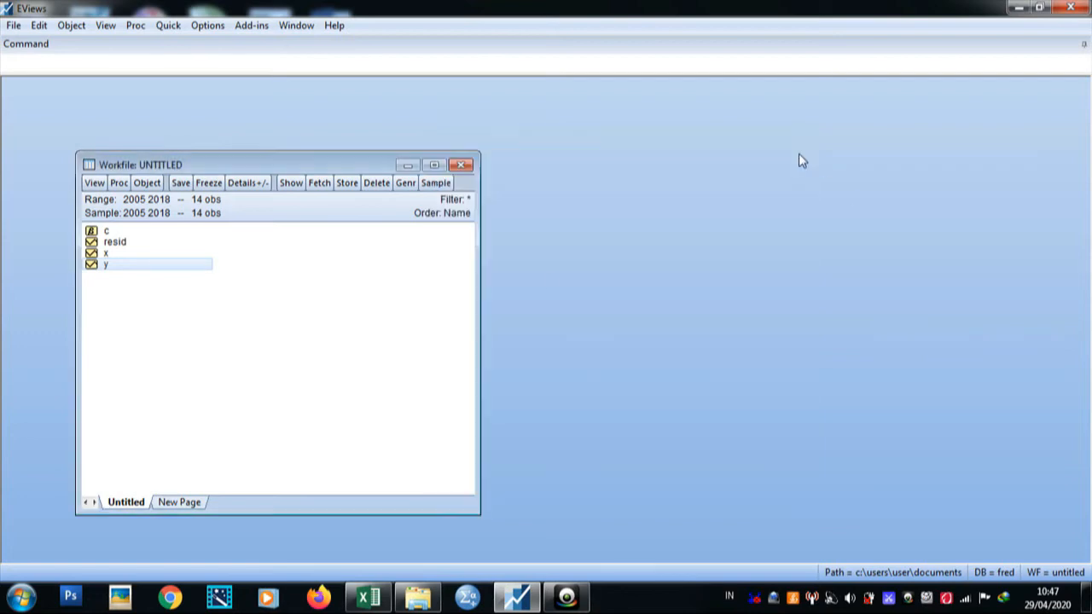
Step: Select x and y together, open them as a group and move the group window aside
click(110, 266)
ctrl+click(106, 253)
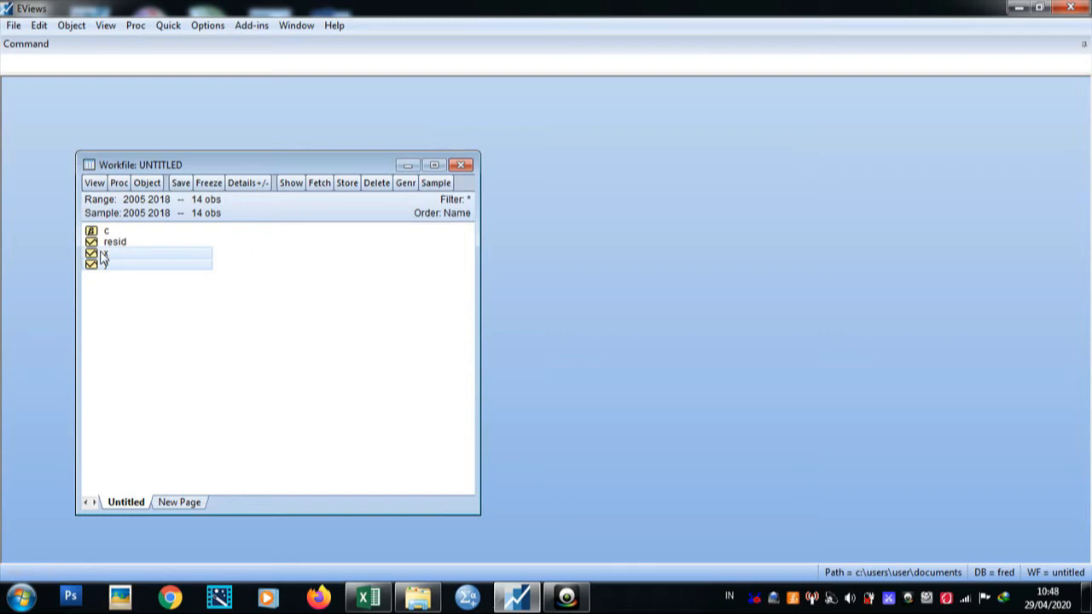
right_click(103, 253)
mouse_move(137, 264)
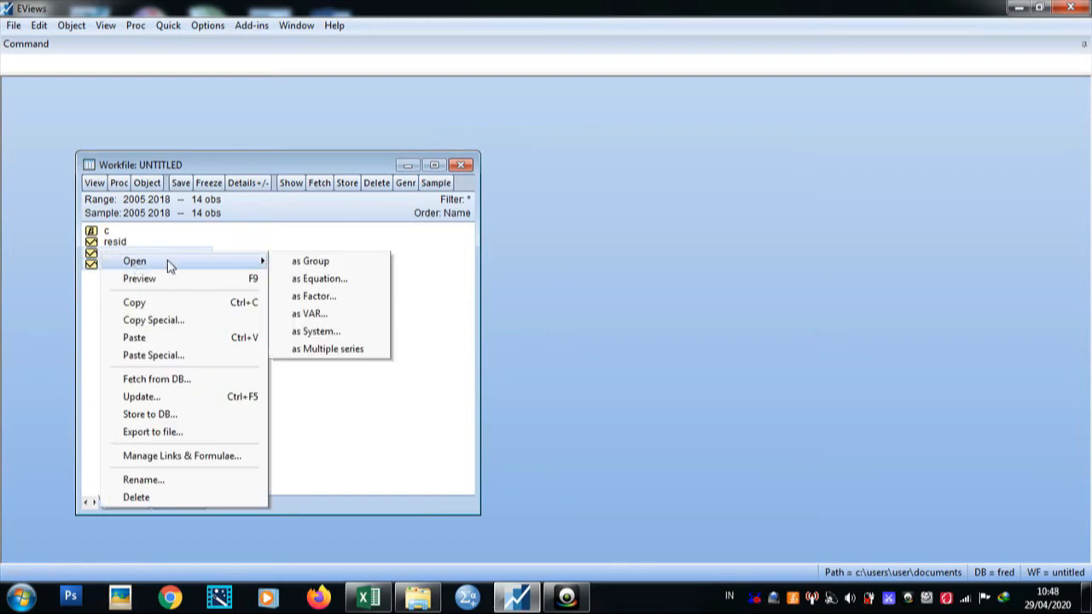
click(283, 261)
drag(225, 256, 303, 171)
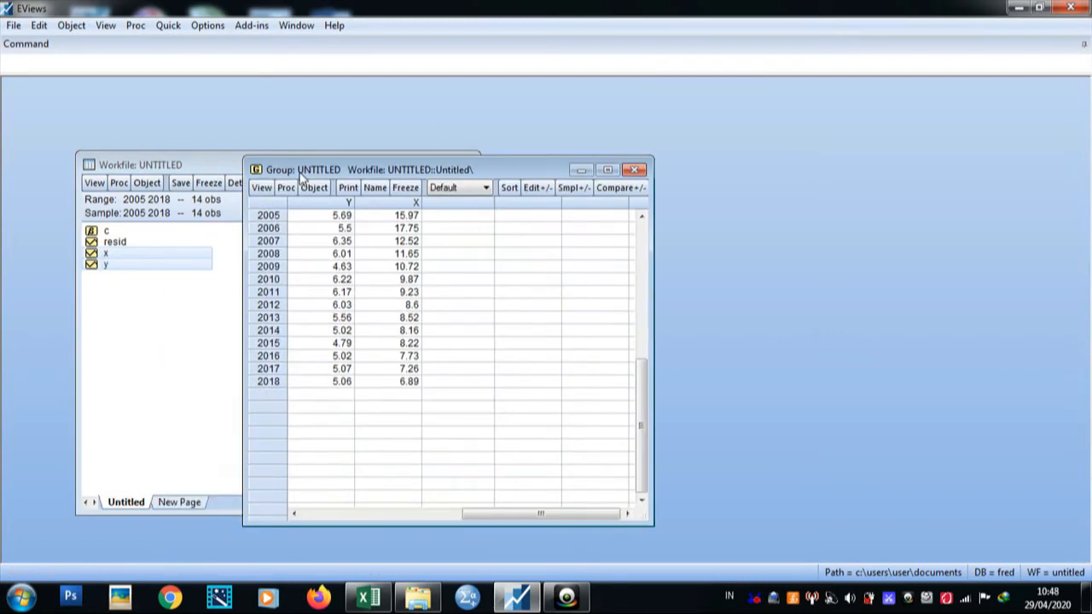
Step: Run a group unit root test of type Individual root - Fisher - ADF at level with individual intercept
click(260, 188)
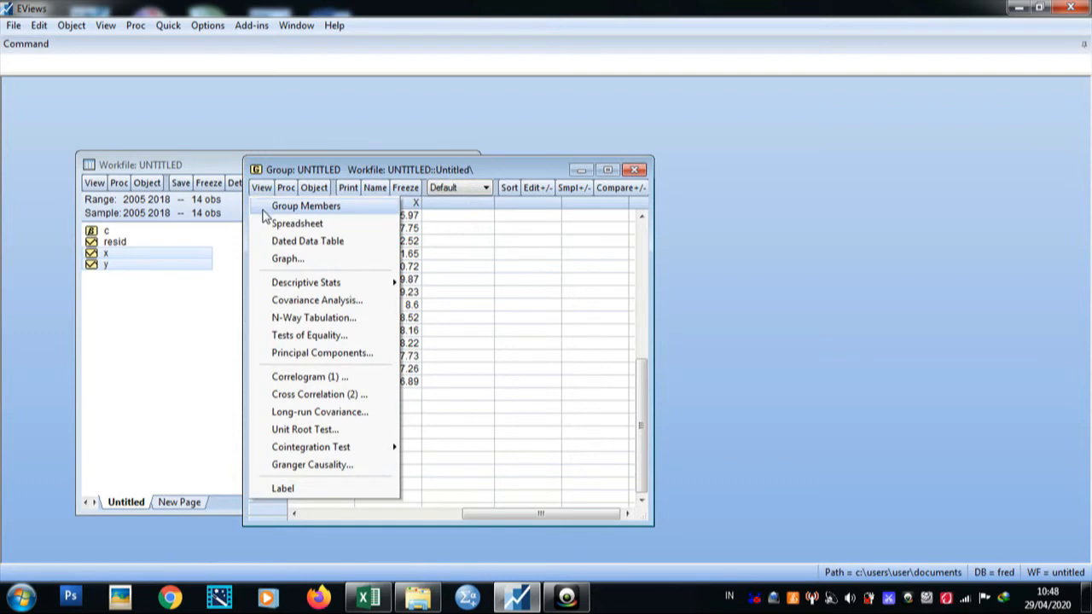
click(315, 432)
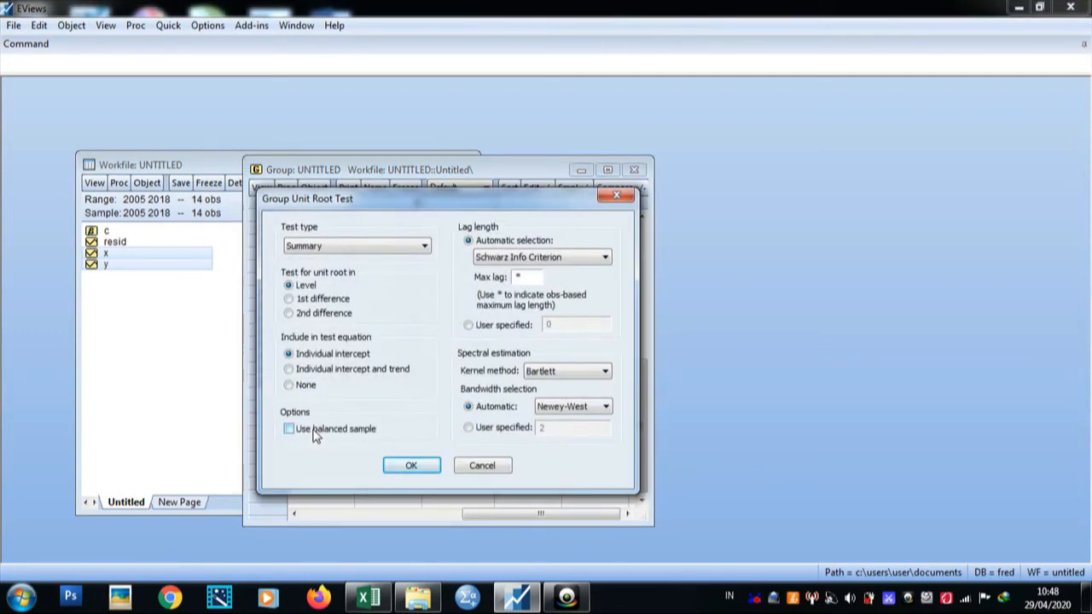
click(307, 246)
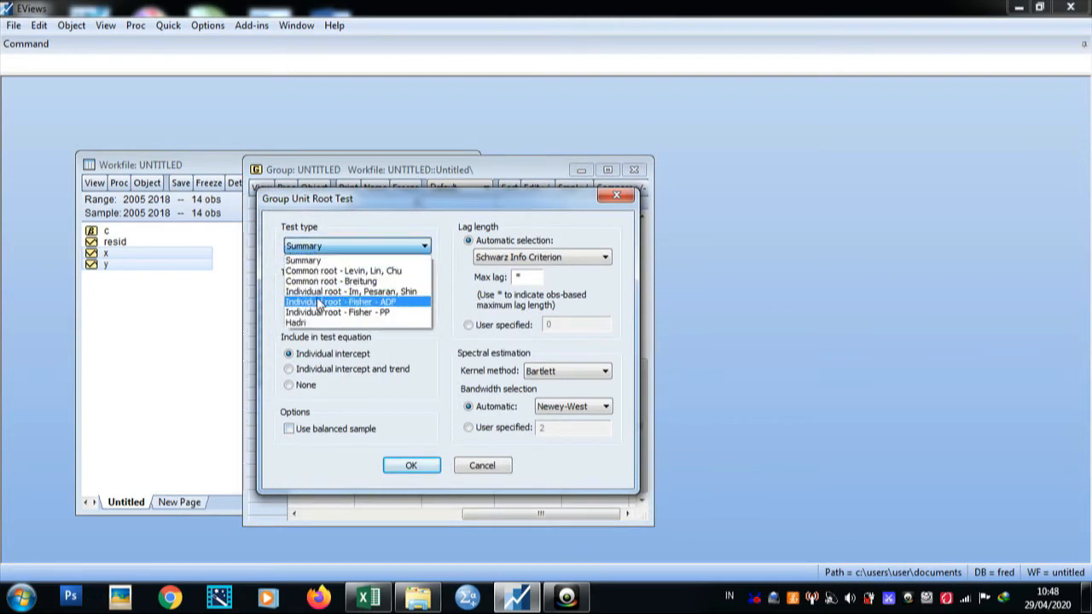
click(380, 303)
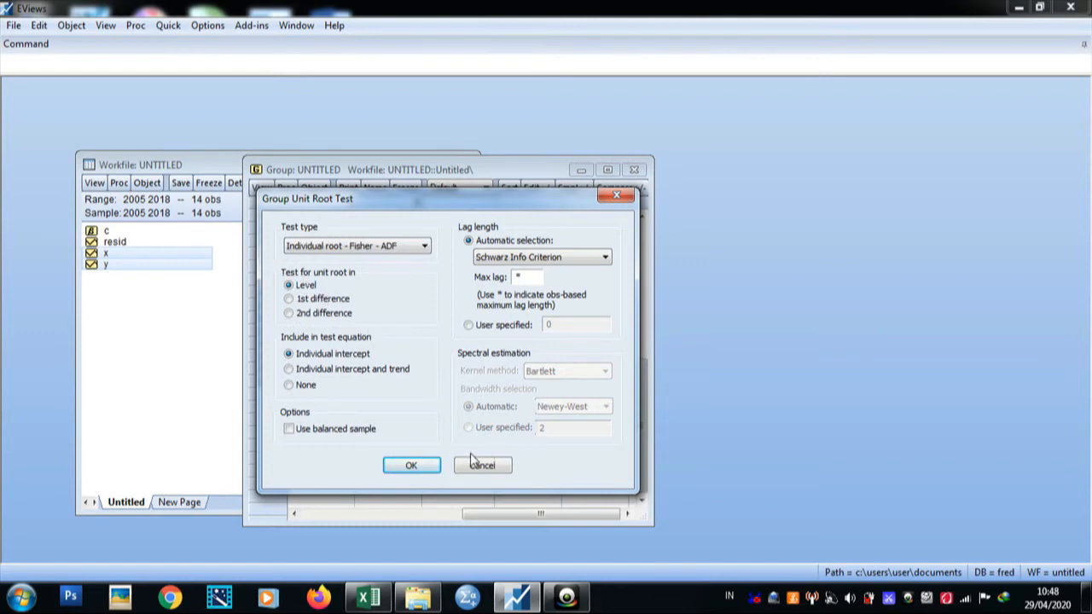
click(421, 470)
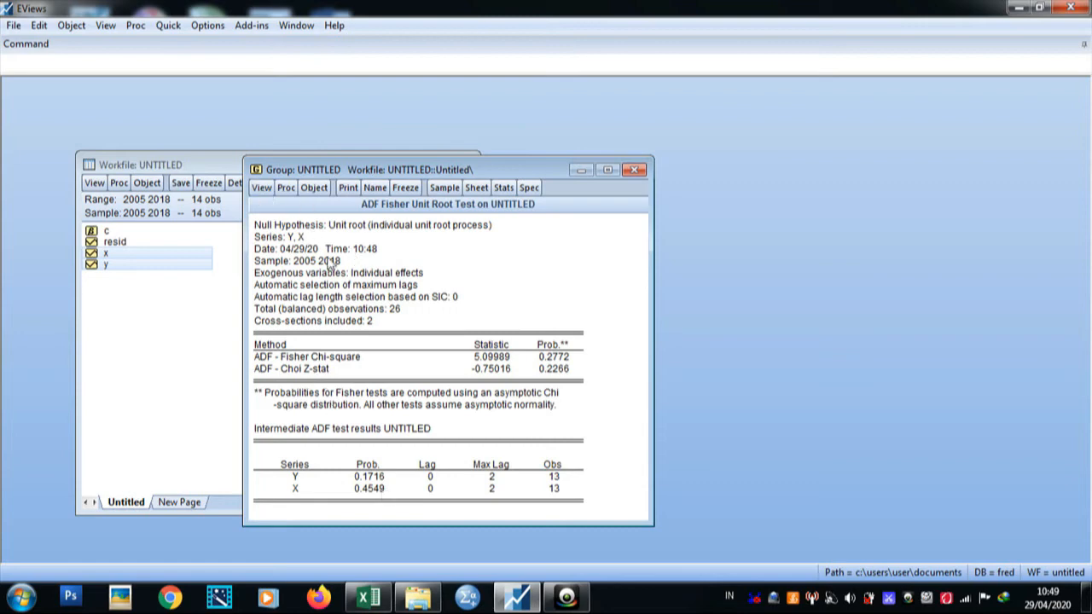
Step: Run the Individual root - Fisher - ADF group unit root test in 1st difference, then close and delete the untitled group
click(261, 187)
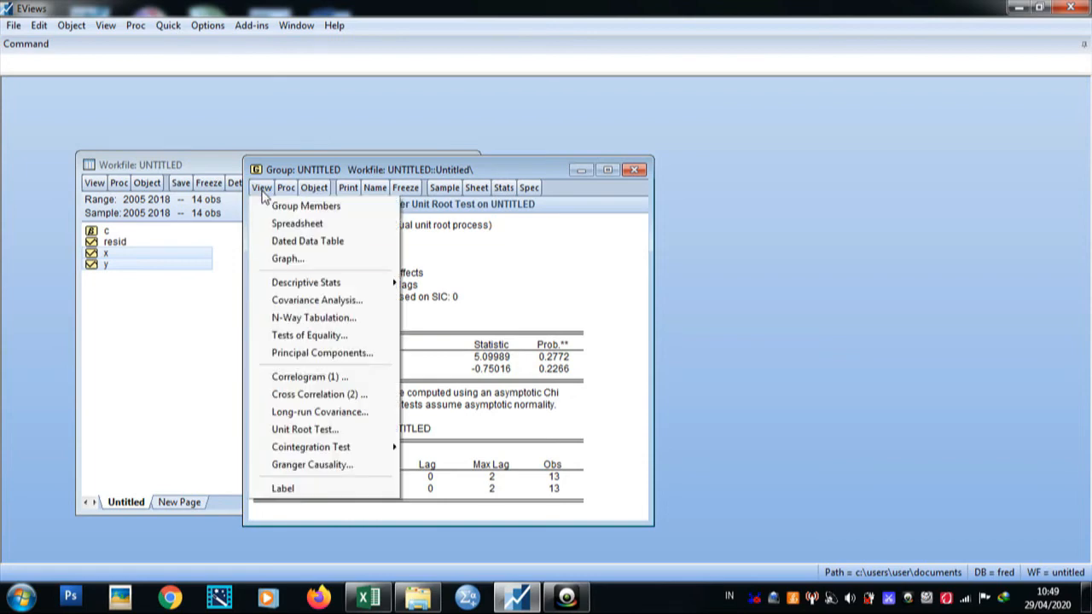
click(294, 431)
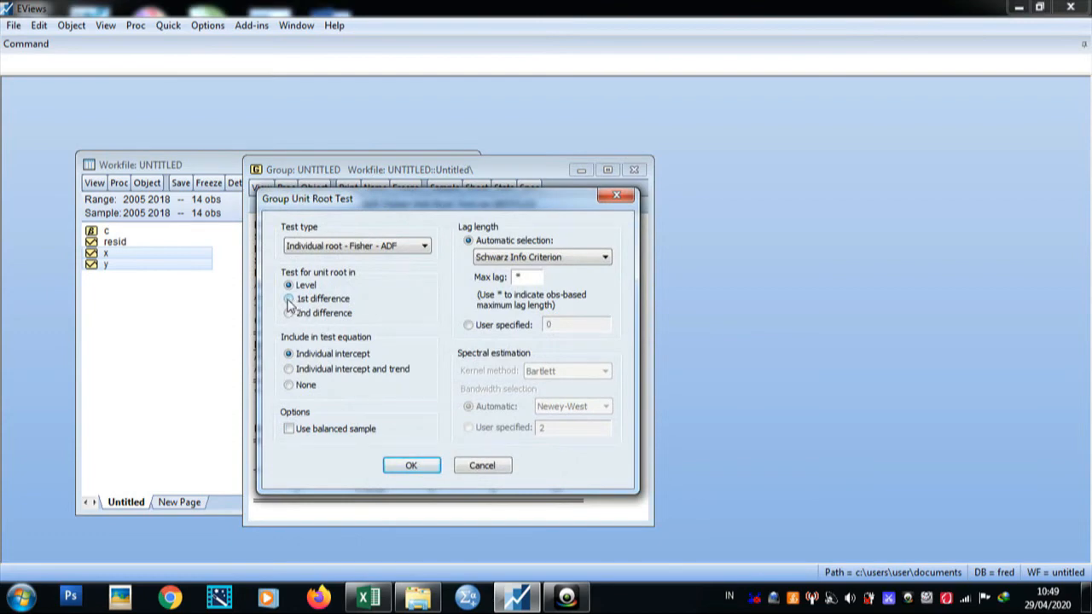
click(288, 299)
click(412, 466)
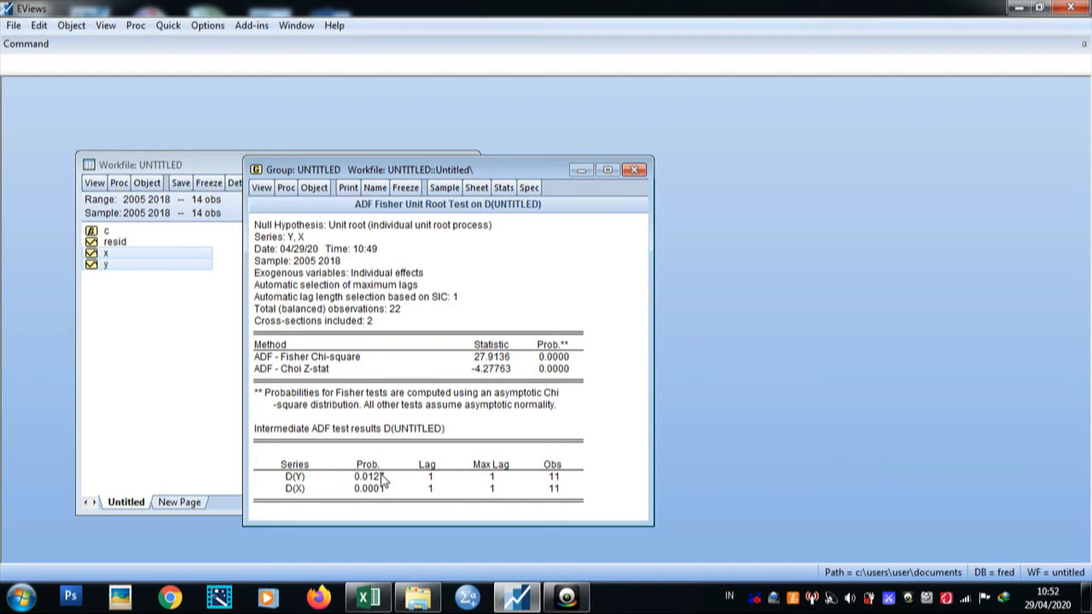
click(635, 171)
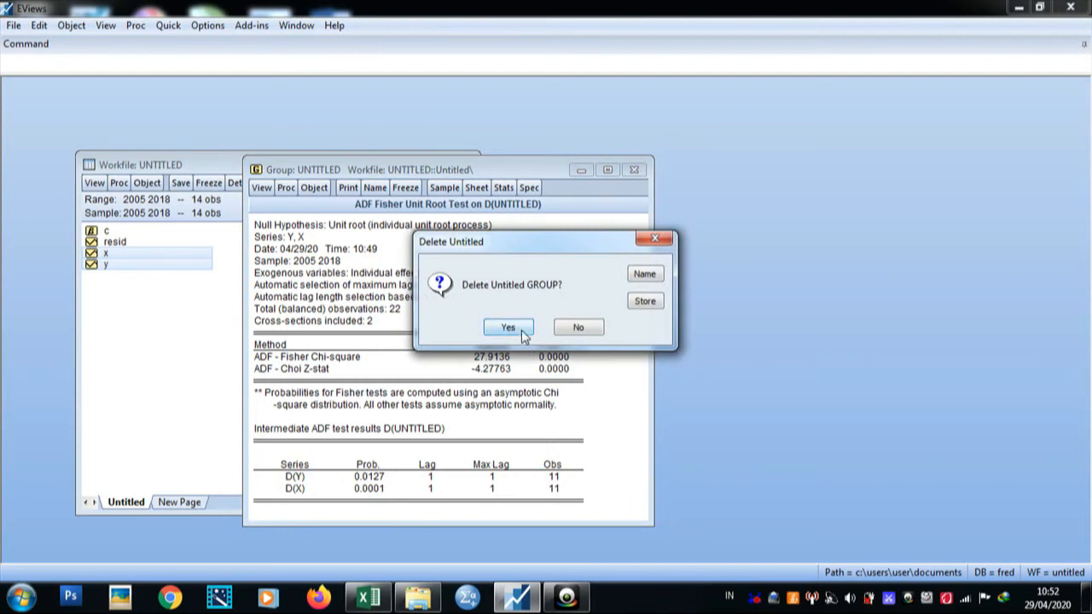
click(510, 326)
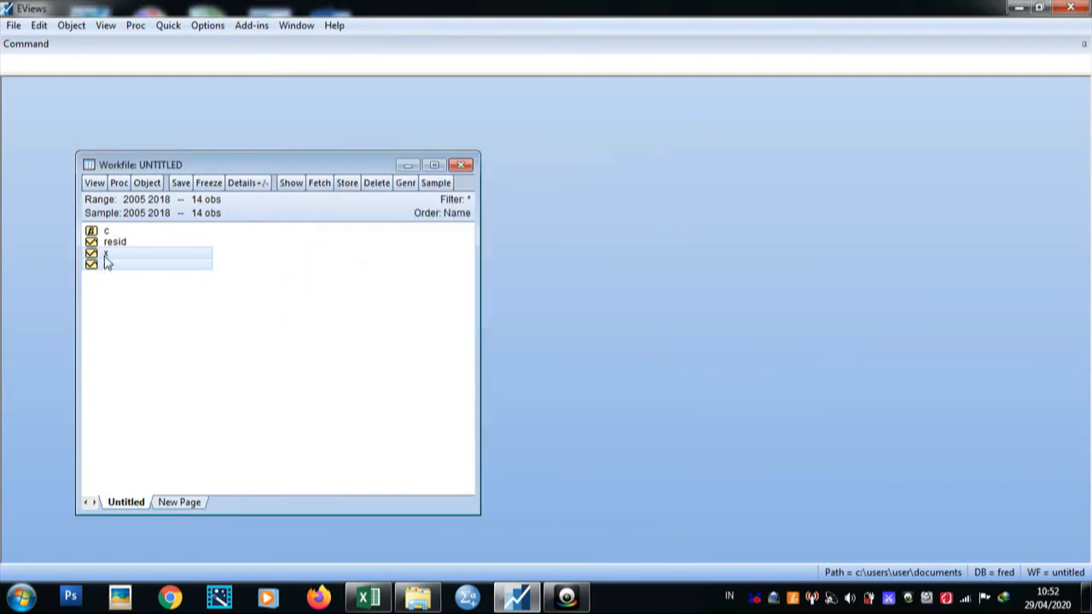
Step: Open x and y together as an unrestricted VAR with lag intervals 1 2 and exogenous variable c
right_click(162, 265)
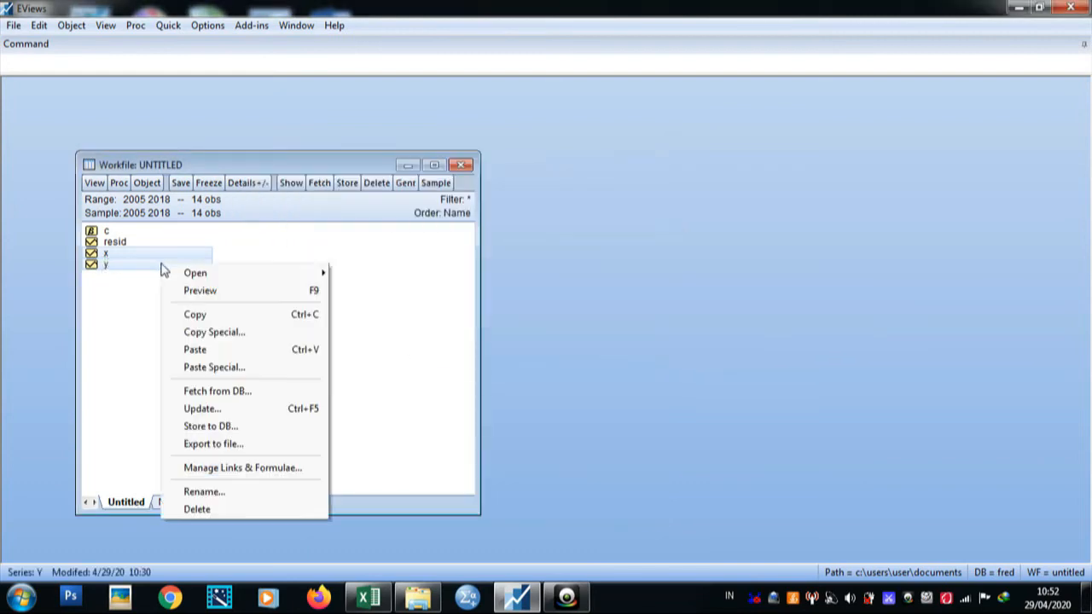
mouse_move(182, 277)
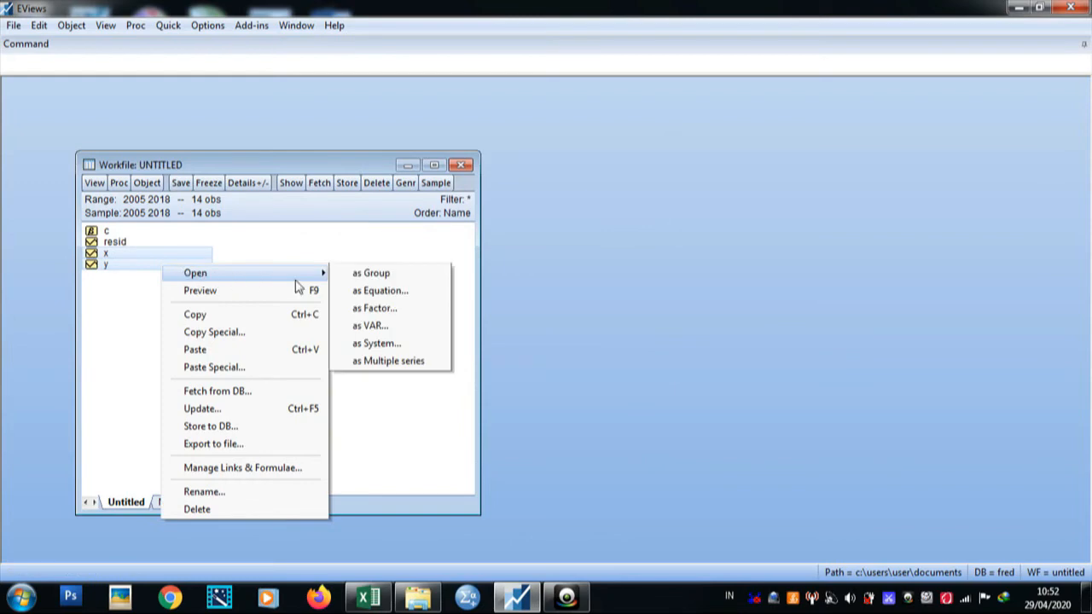
click(367, 325)
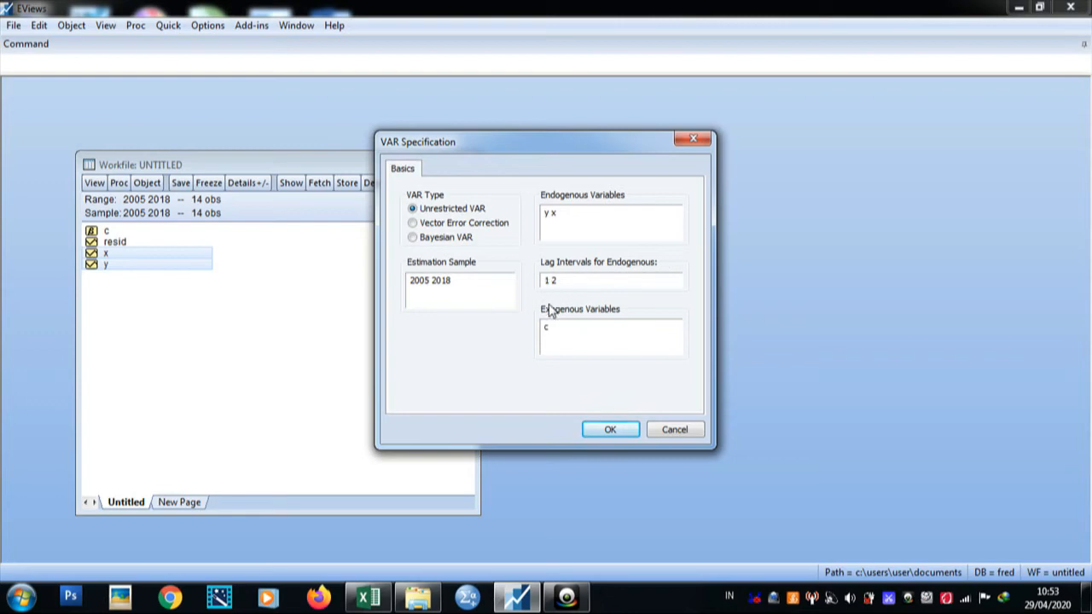
click(608, 430)
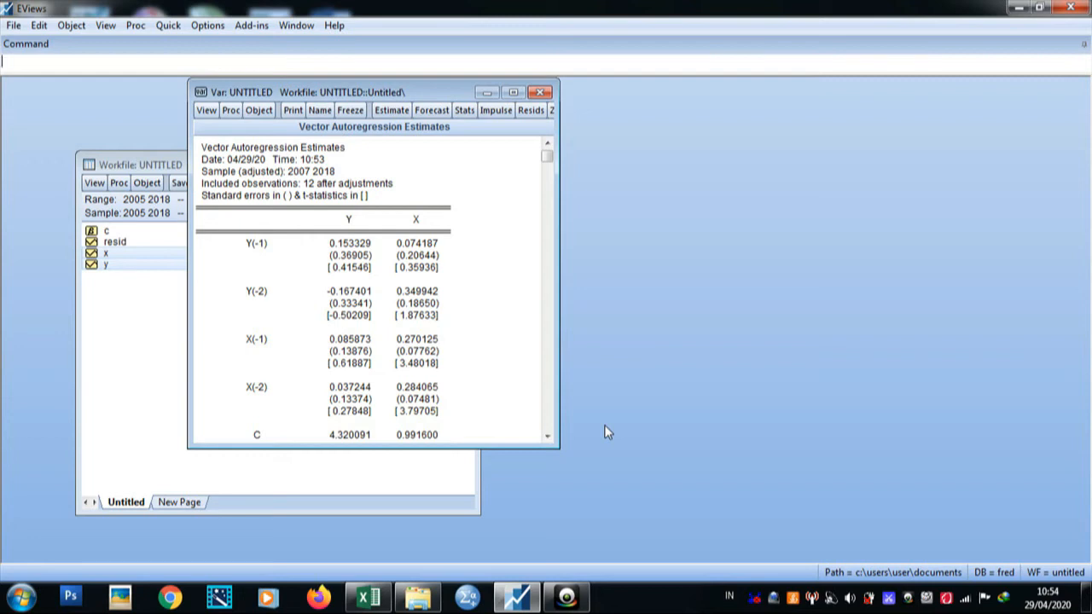
Step: View the VAR lag length criteria with 2 lags to include and scroll through all criteria columns
click(207, 111)
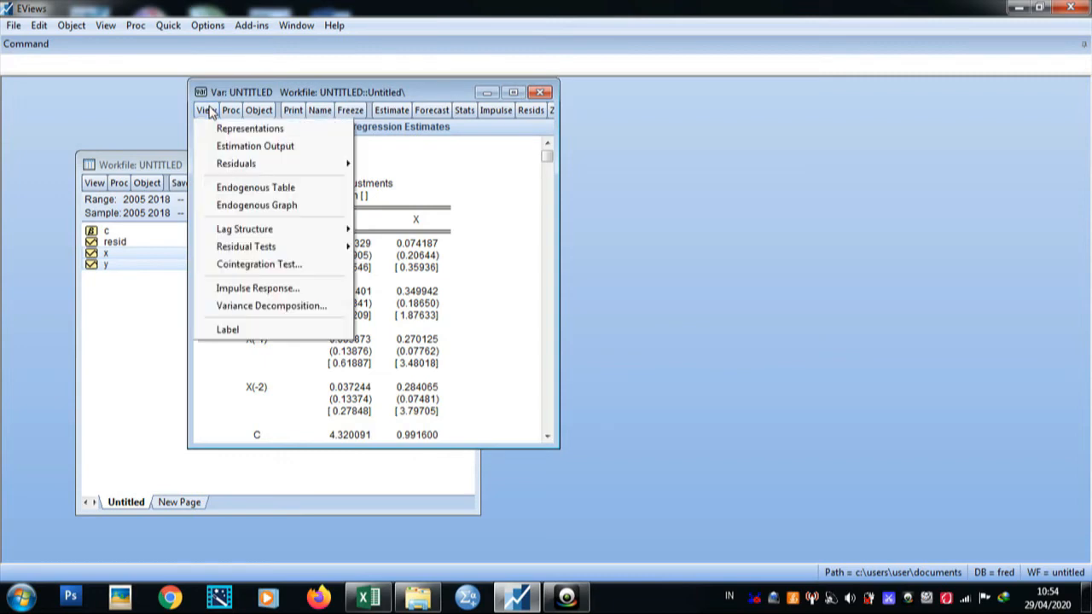
mouse_move(275, 231)
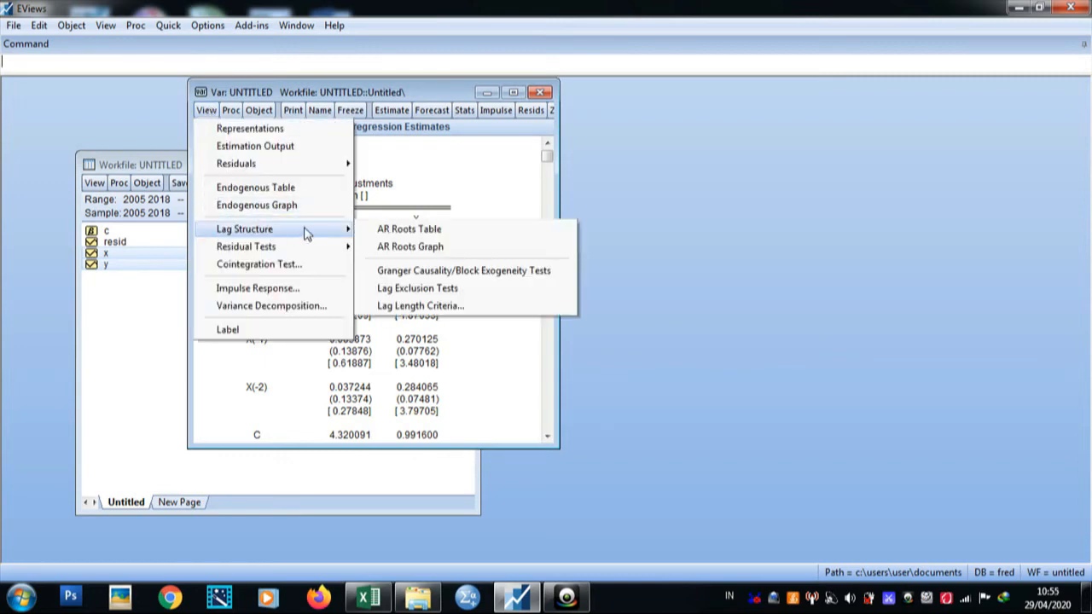
click(435, 307)
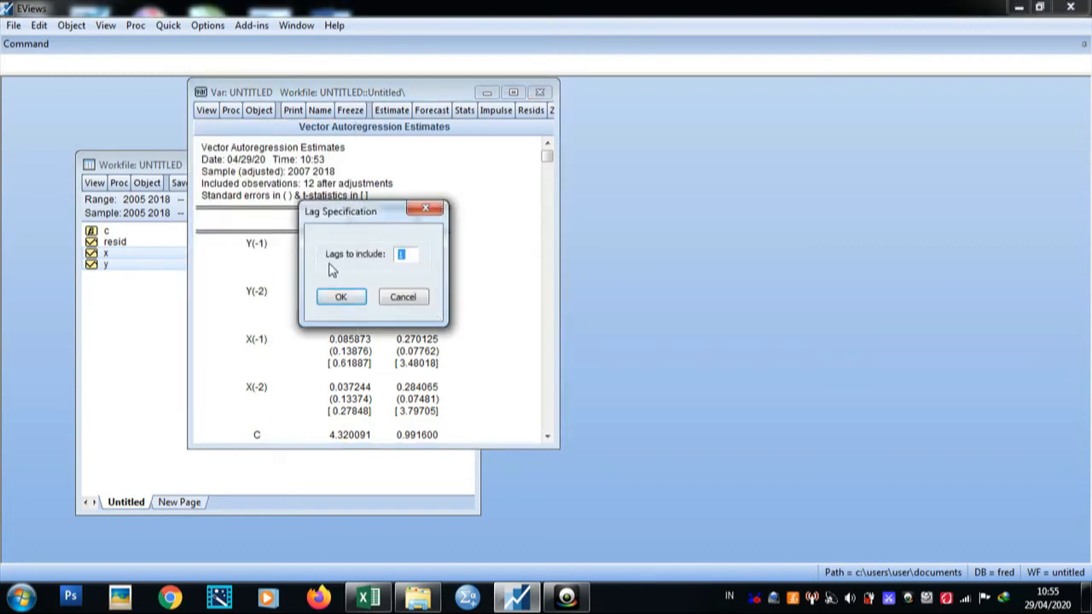
key(BackSpace)
text(2)
drag(367, 217, 334, 232)
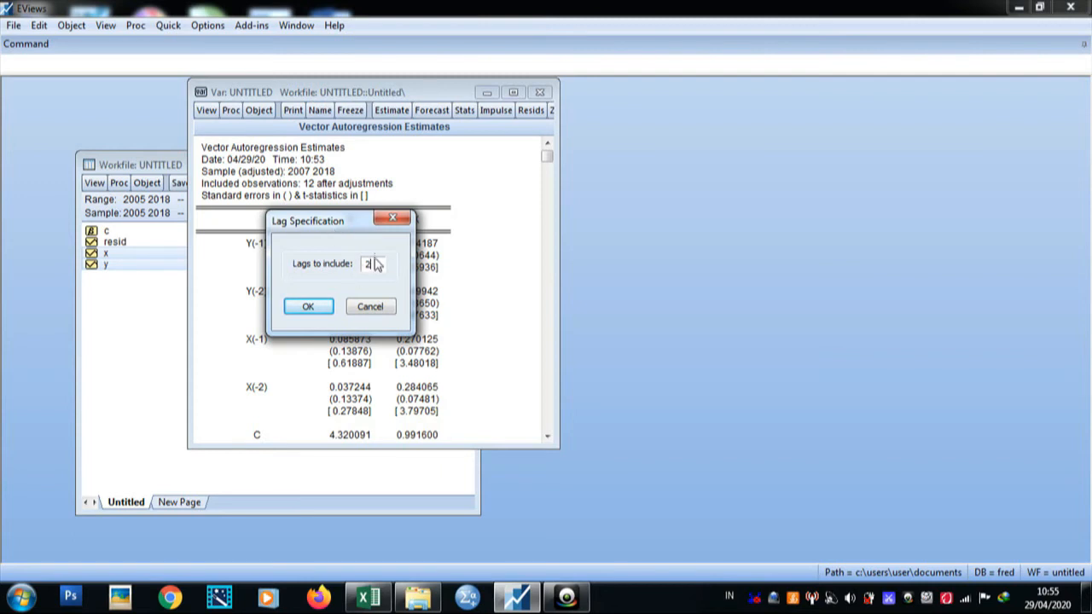
click(312, 310)
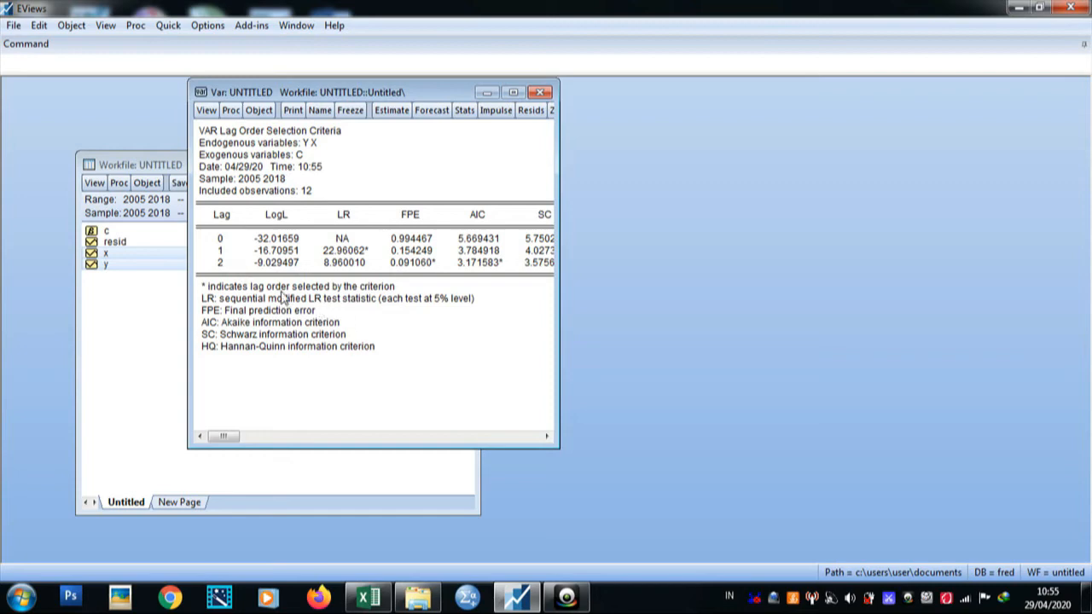
drag(228, 437, 328, 437)
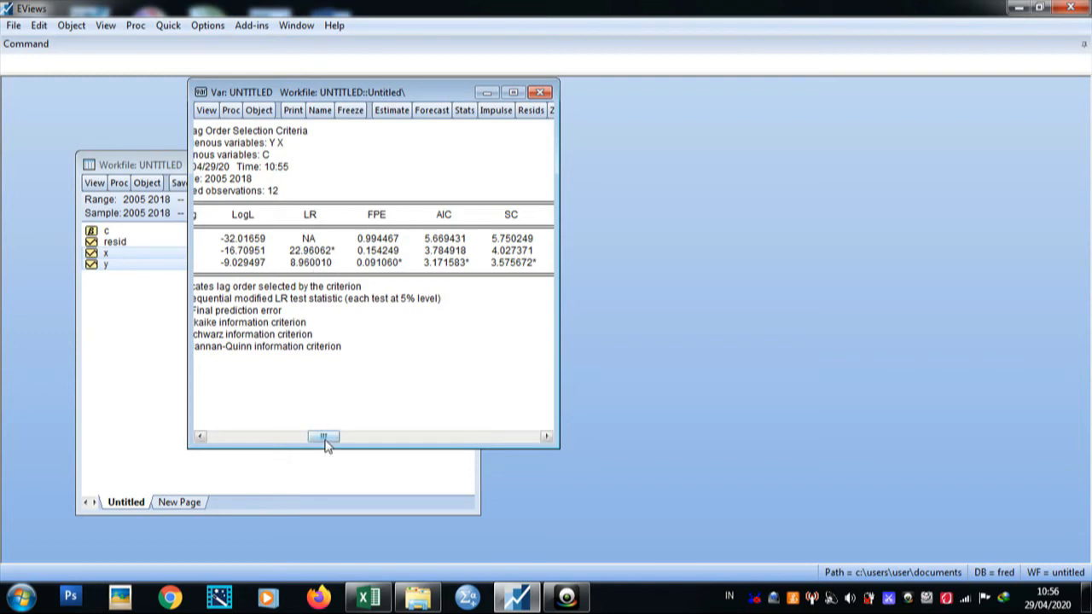
drag(321, 436, 470, 436)
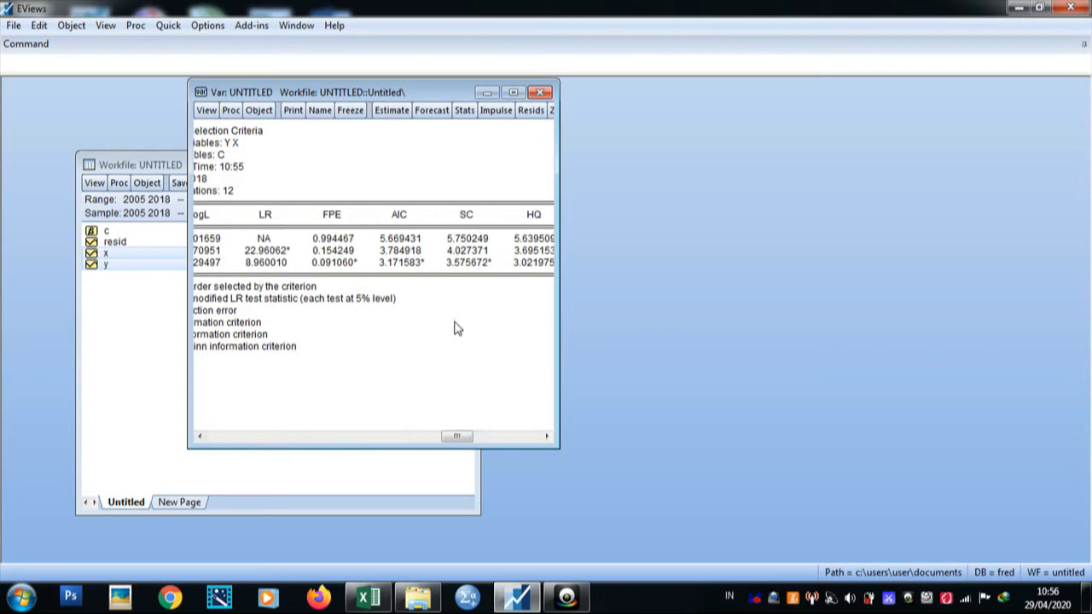
drag(455, 322, 318, 240)
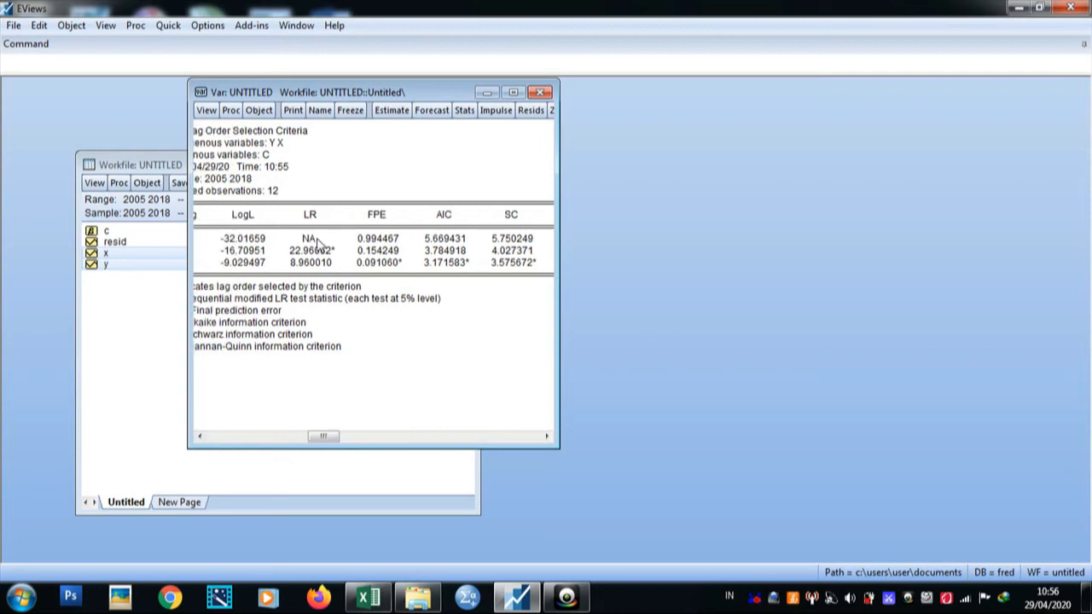
drag(317, 242, 456, 327)
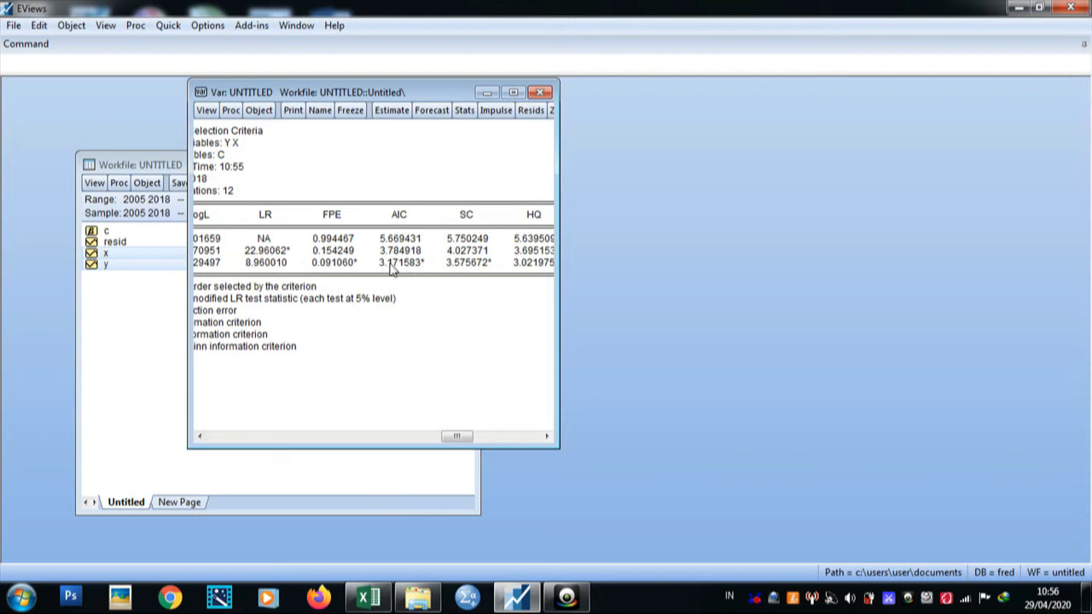
drag(456, 437, 215, 455)
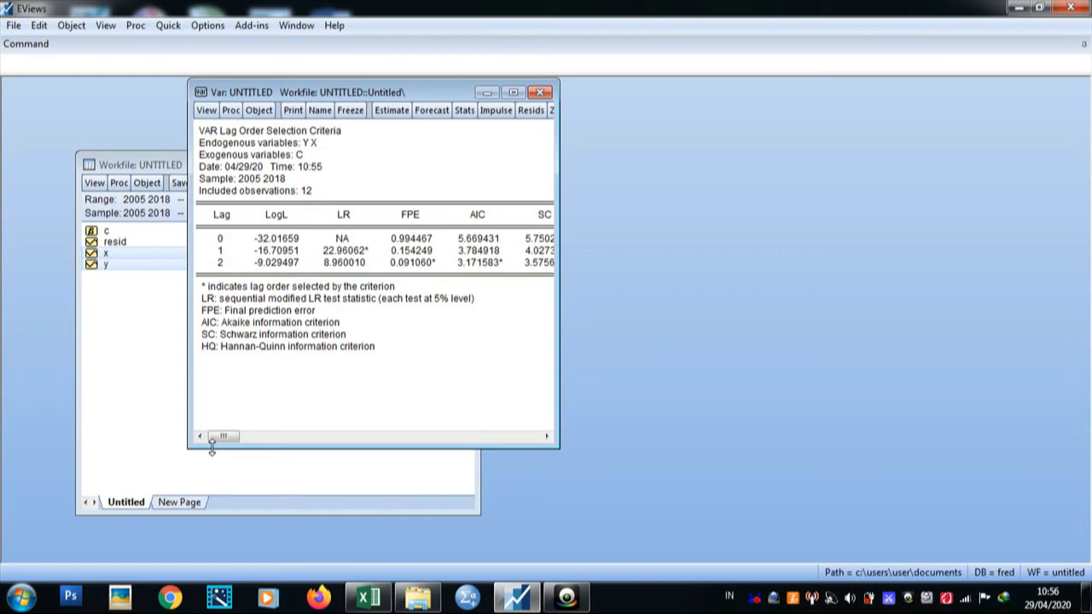
Step: Display the VAR's AR roots table and then its AR roots graph to check stability
click(206, 111)
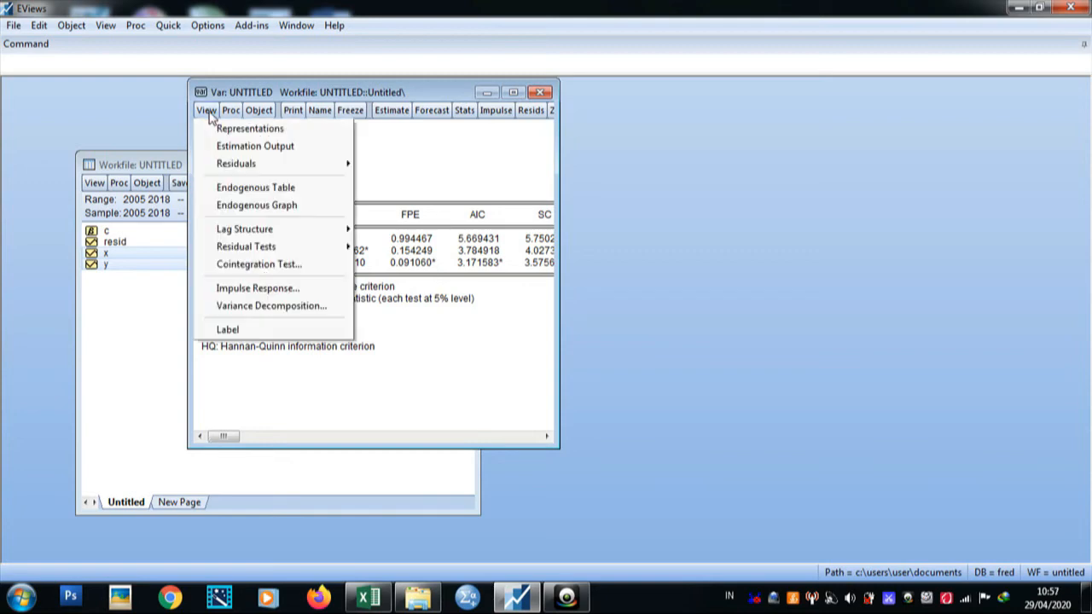
mouse_move(307, 236)
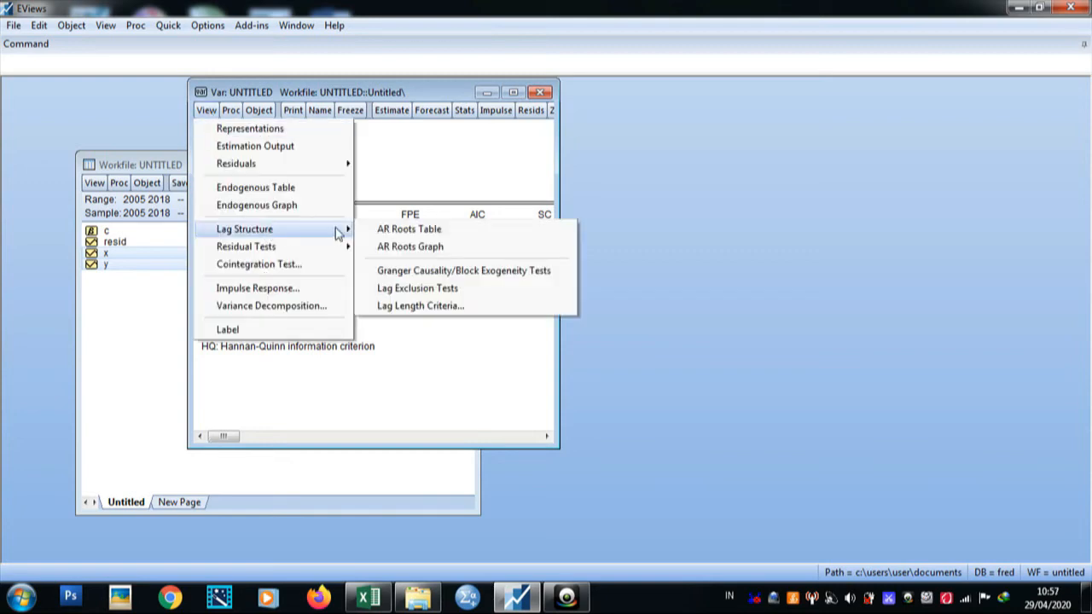
click(409, 230)
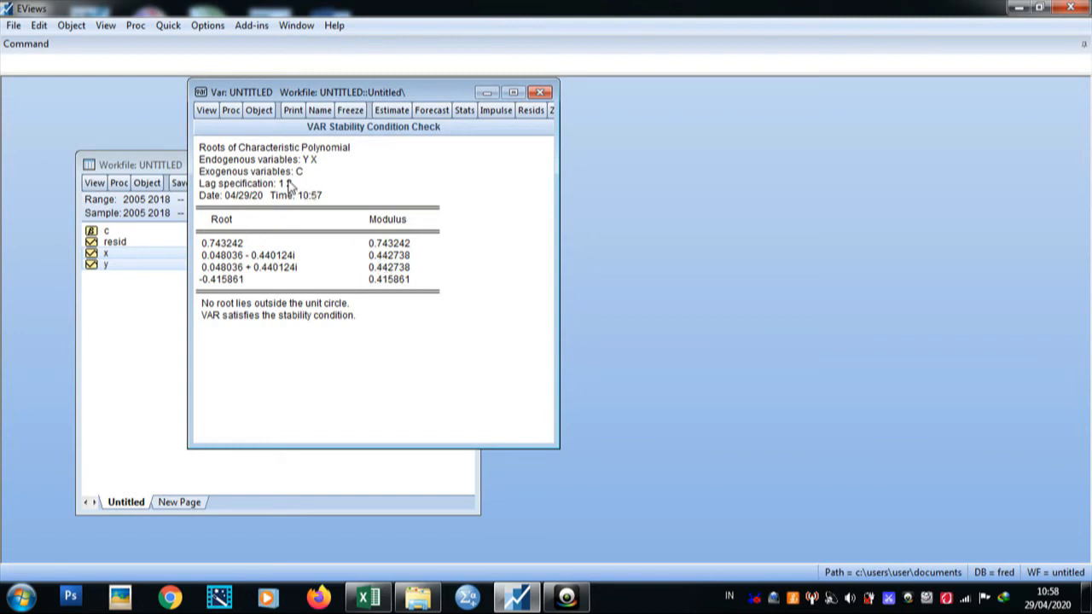
click(207, 115)
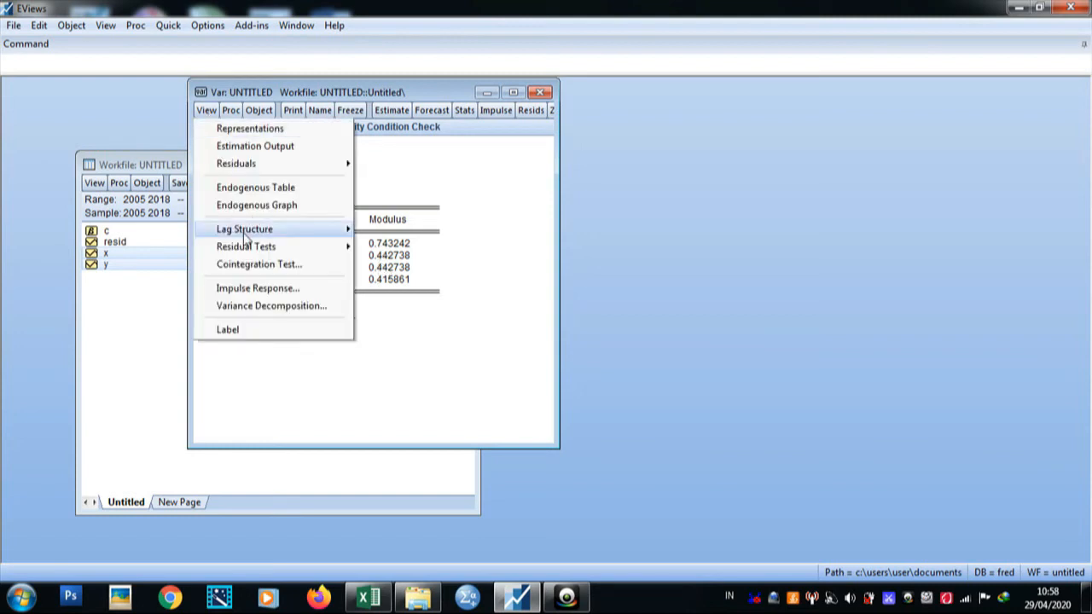
mouse_move(244, 232)
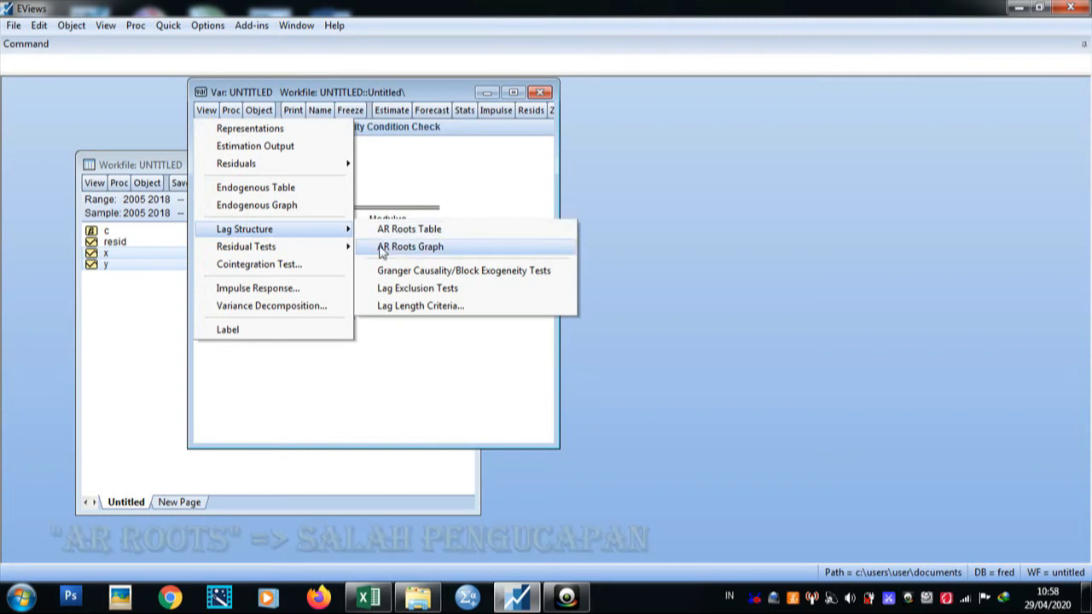
click(421, 249)
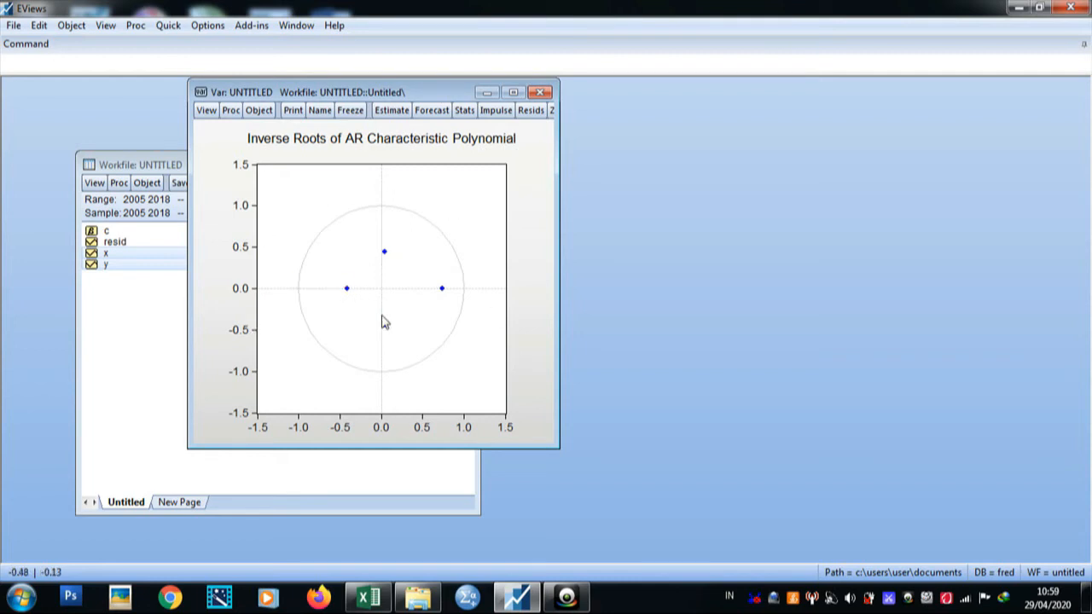
mouse_move(369, 314)
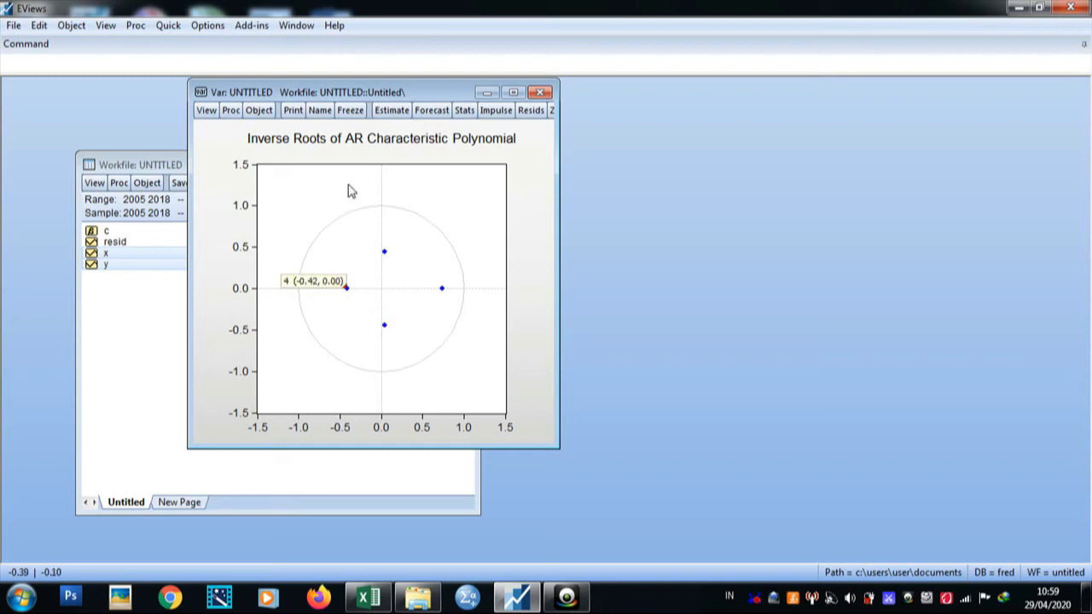
Step: Make the endogenous group from the VAR and run pairwise Granger causality tests with 2 lags
click(231, 112)
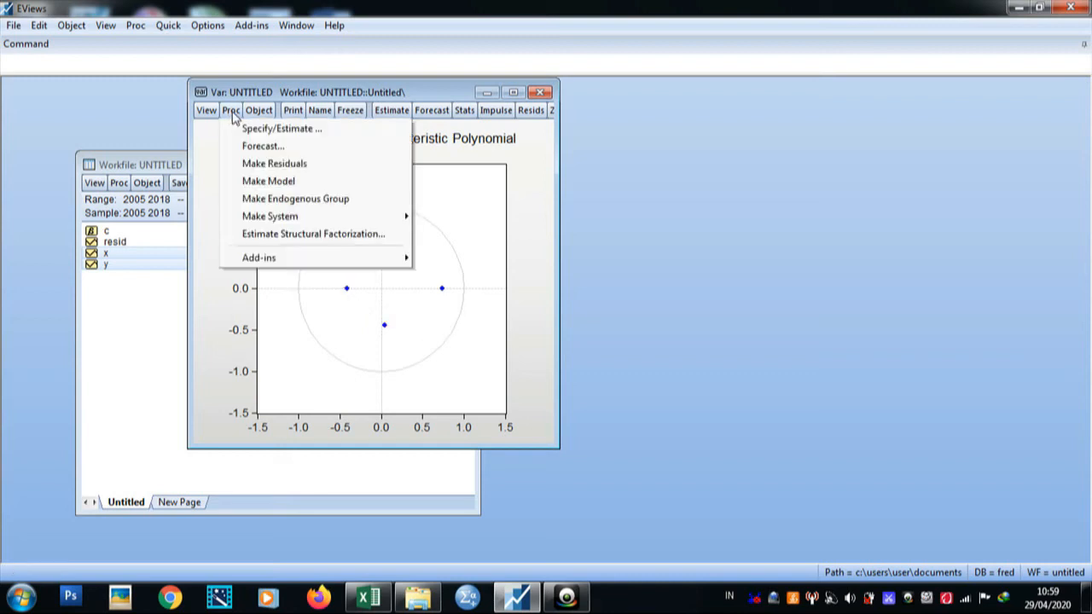
click(313, 203)
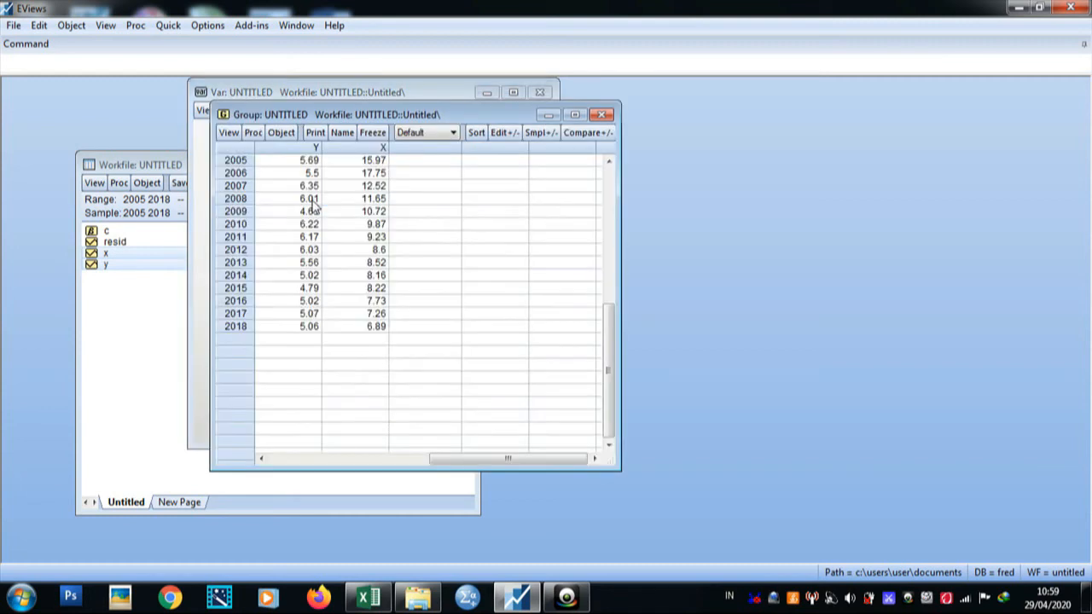
click(228, 133)
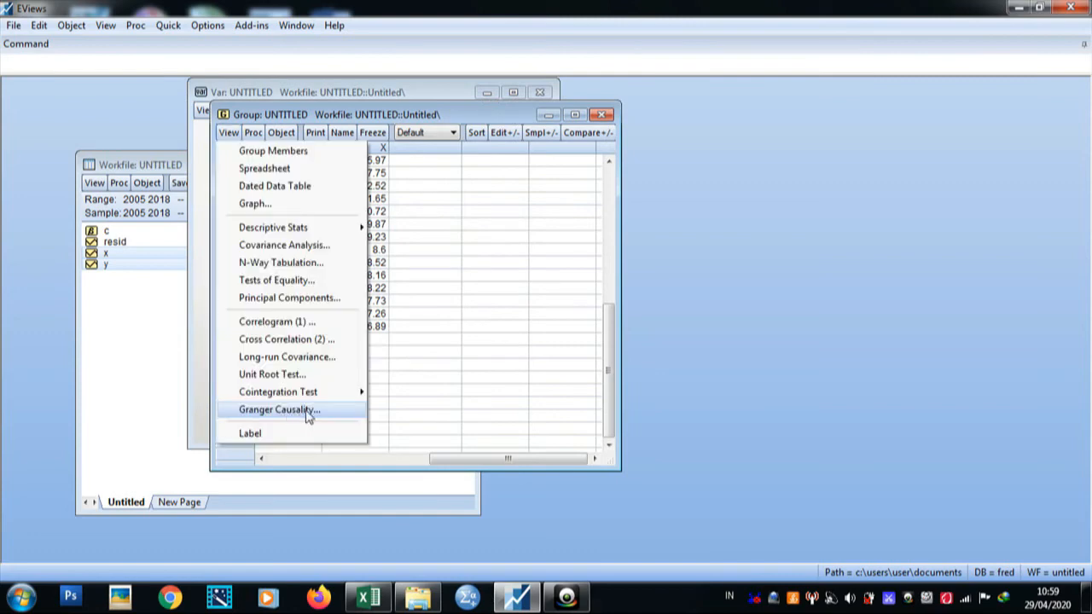
click(280, 410)
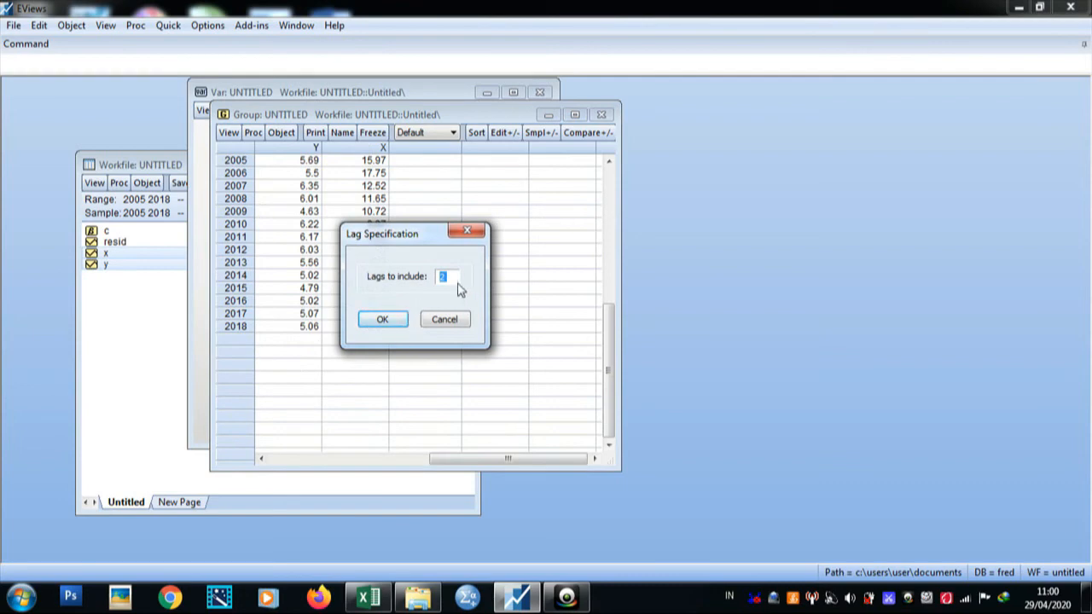
click(398, 321)
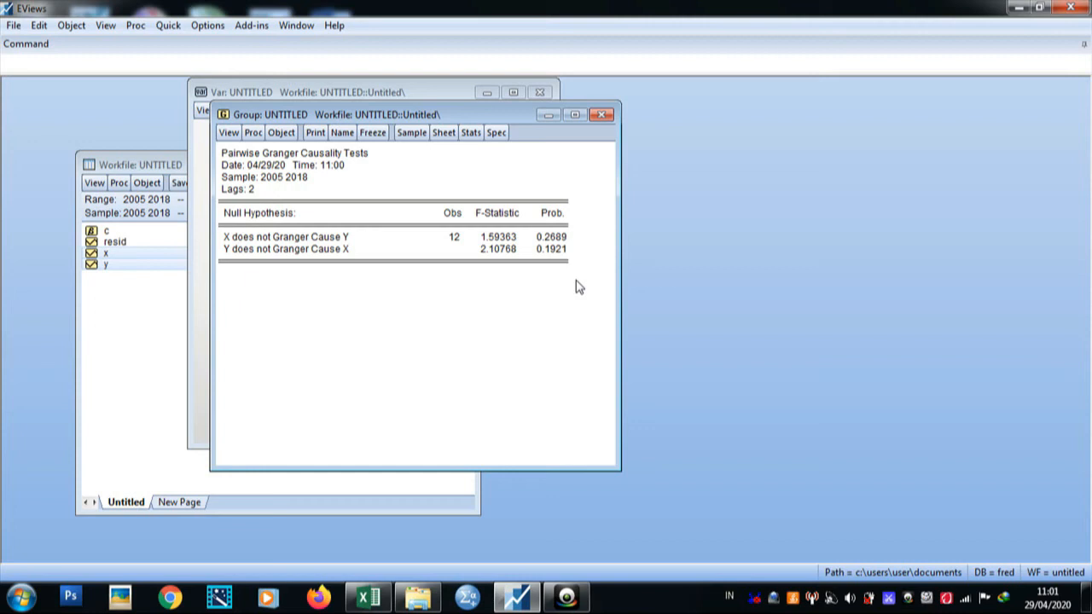
Step: Run the Johansen system cointegration test on the group with lag intervals 1 2 and scroll through the results
click(228, 134)
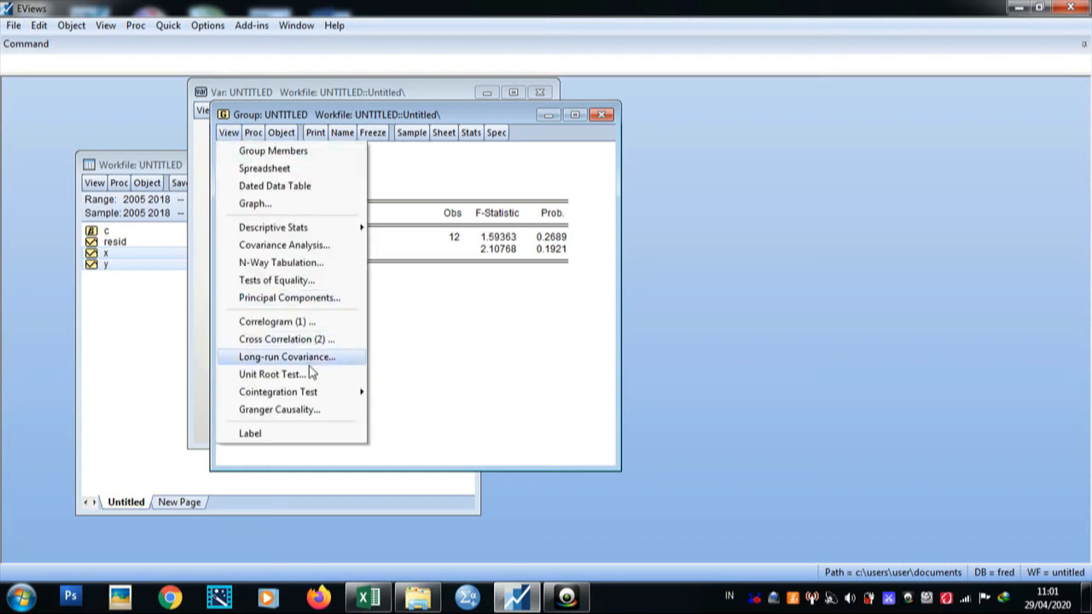
mouse_move(307, 396)
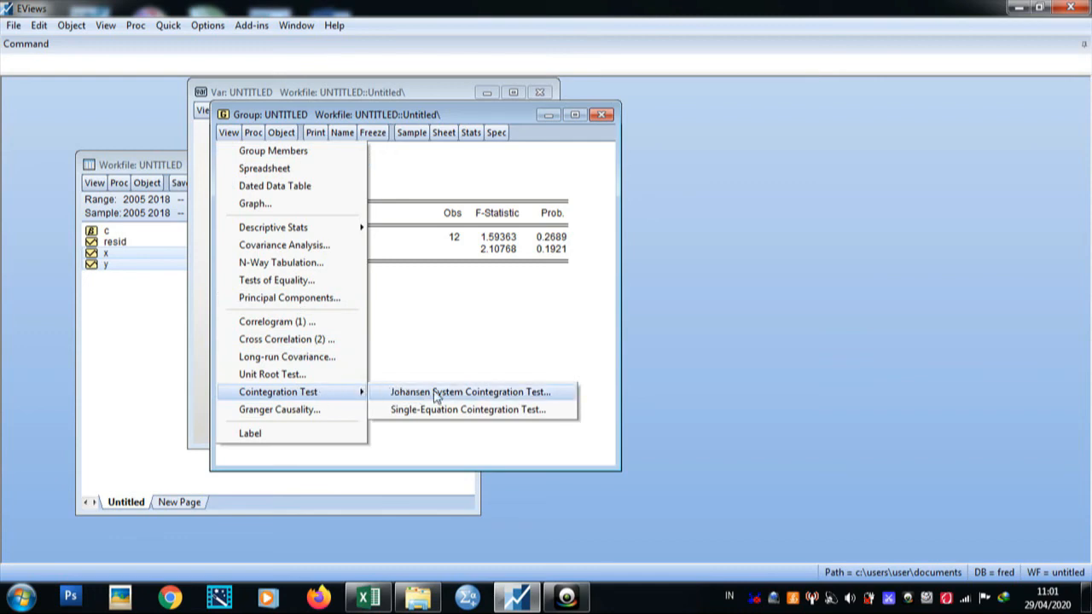
click(536, 396)
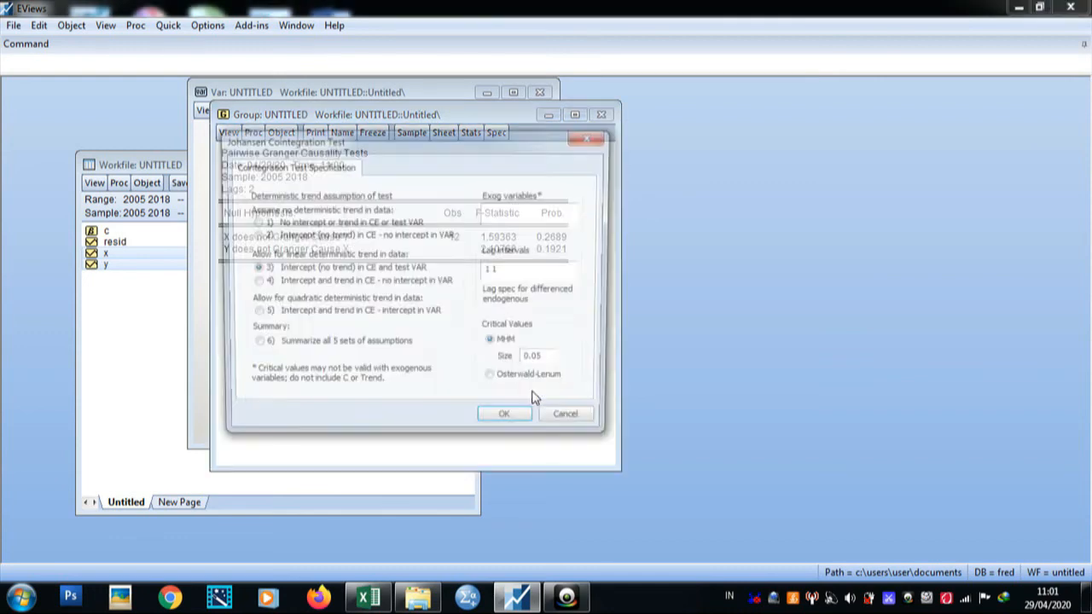
click(513, 270)
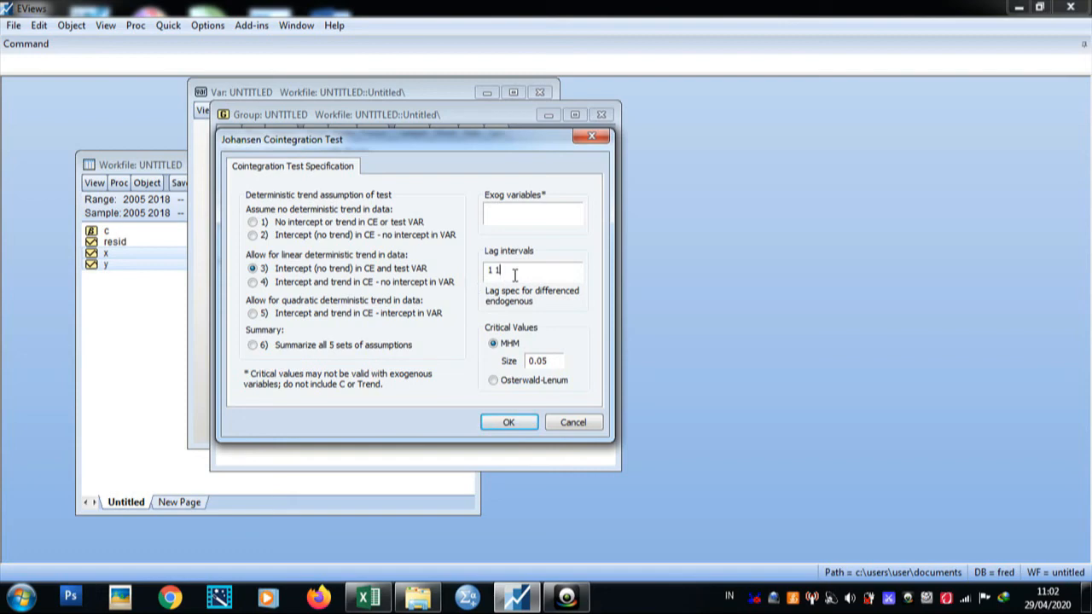
key(BackSpace)
text(2)
click(527, 433)
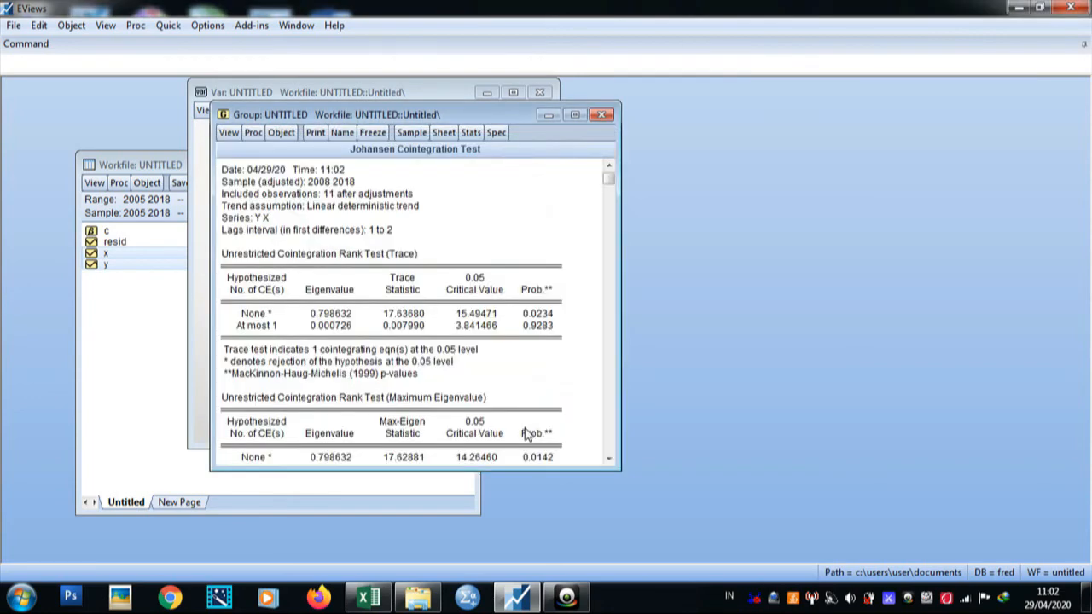
drag(525, 469, 526, 561)
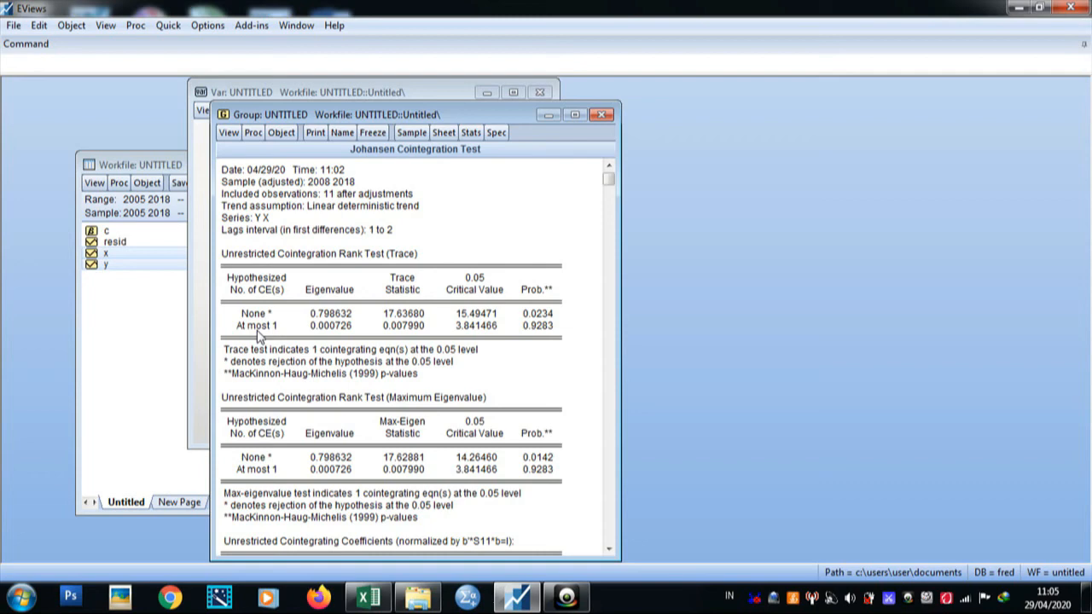
Step: Make a new vector autoregression from the group, discarding the previous untitled VAR
click(254, 133)
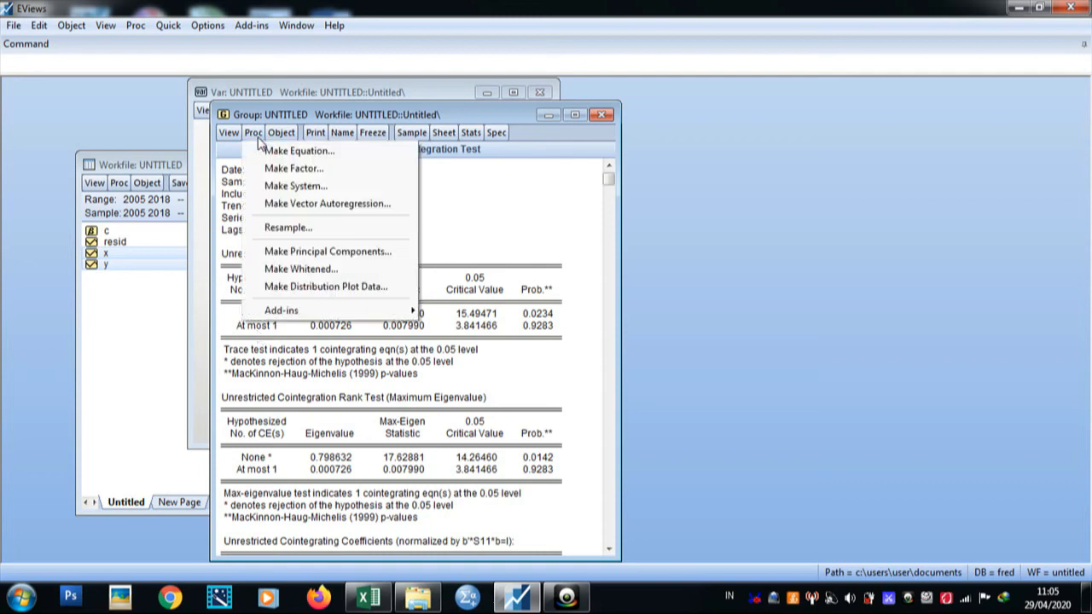
click(345, 212)
click(614, 429)
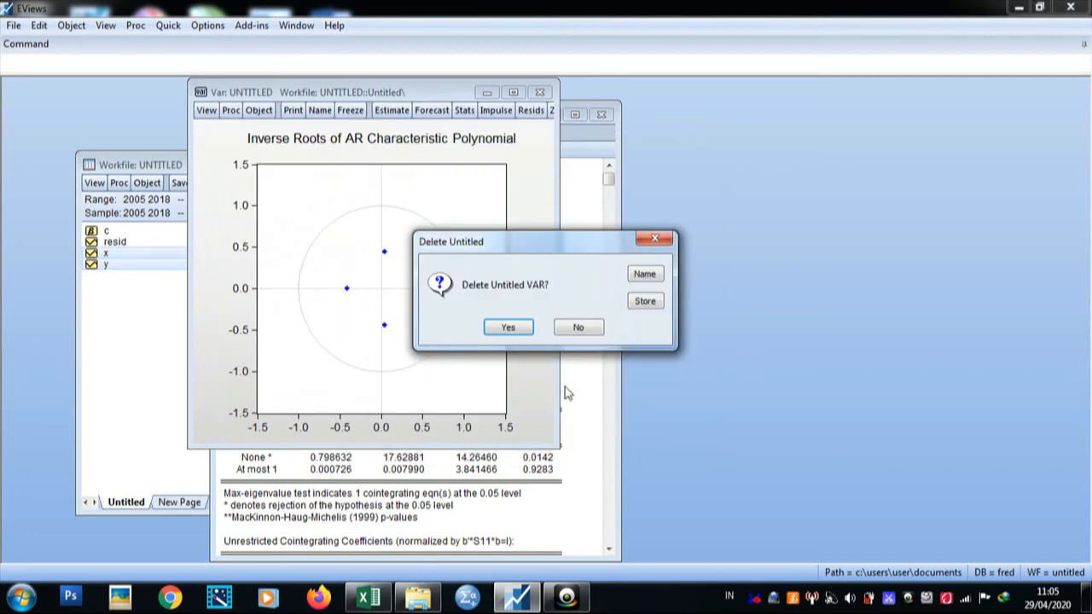
click(519, 329)
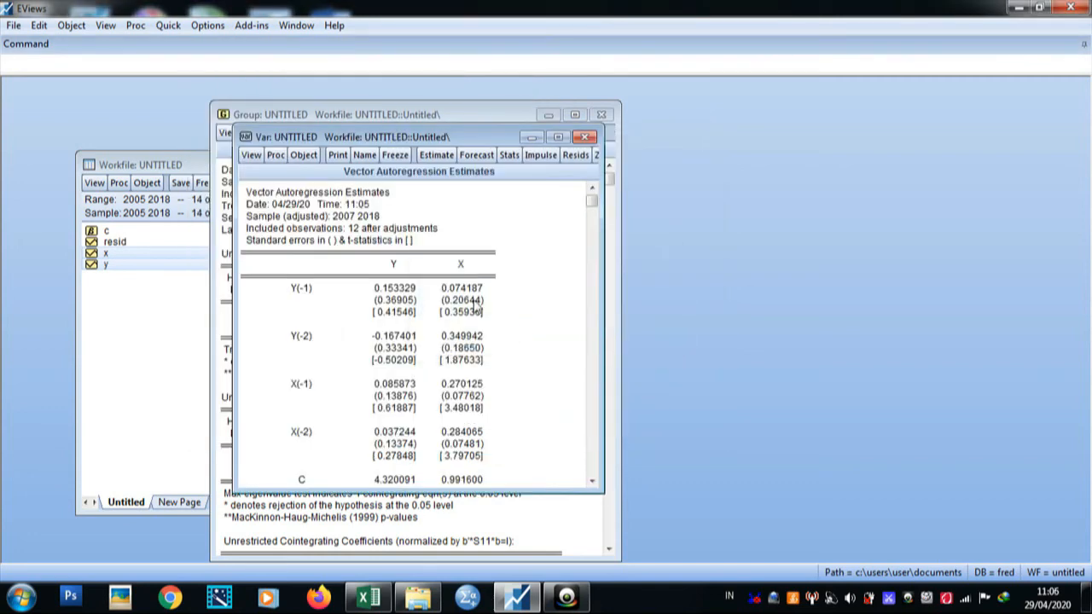
Step: Display the VAR's impulse responses as multiple graphs with analytic standard errors over 10 periods
click(250, 156)
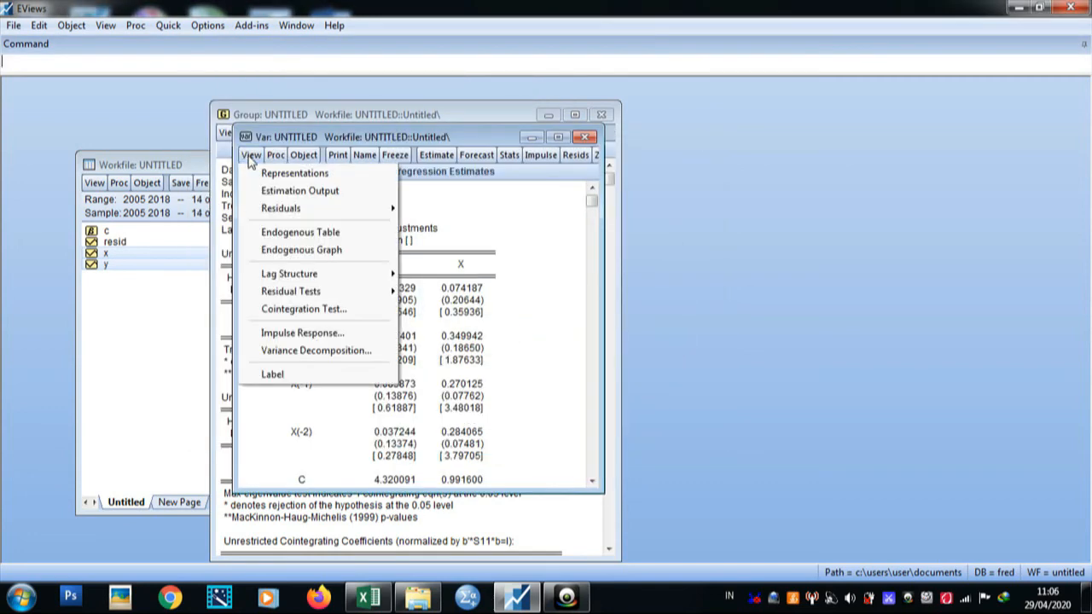
click(316, 338)
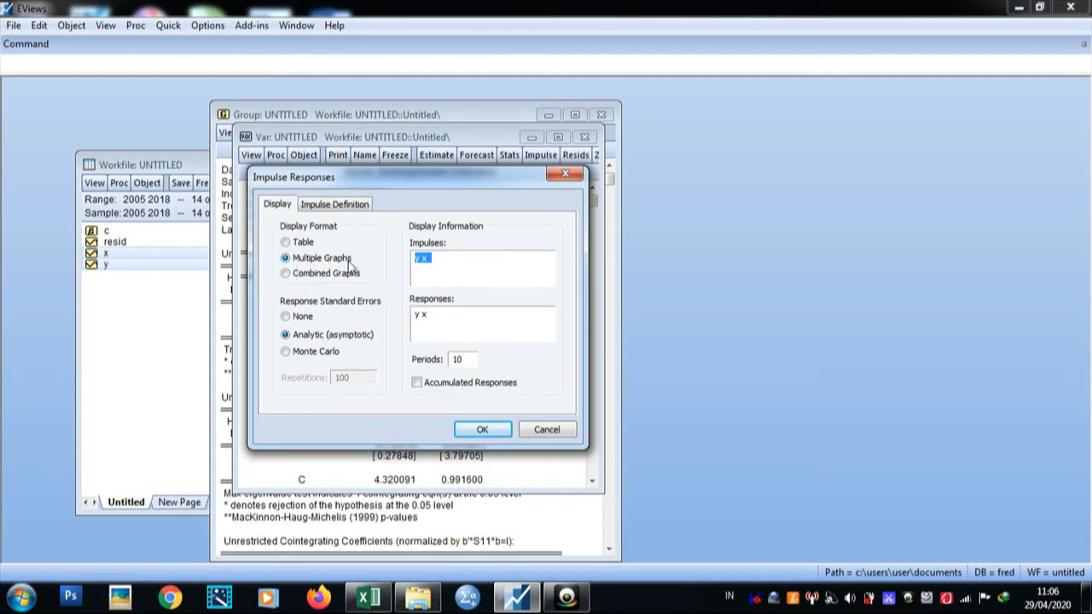
click(481, 430)
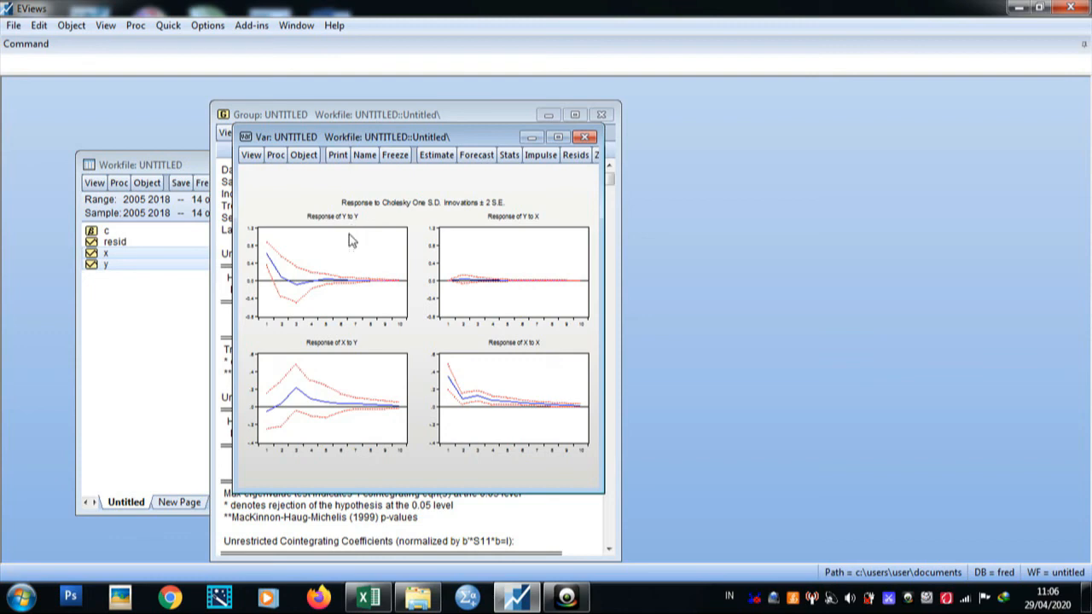
mouse_move(333, 268)
mouse_move(296, 394)
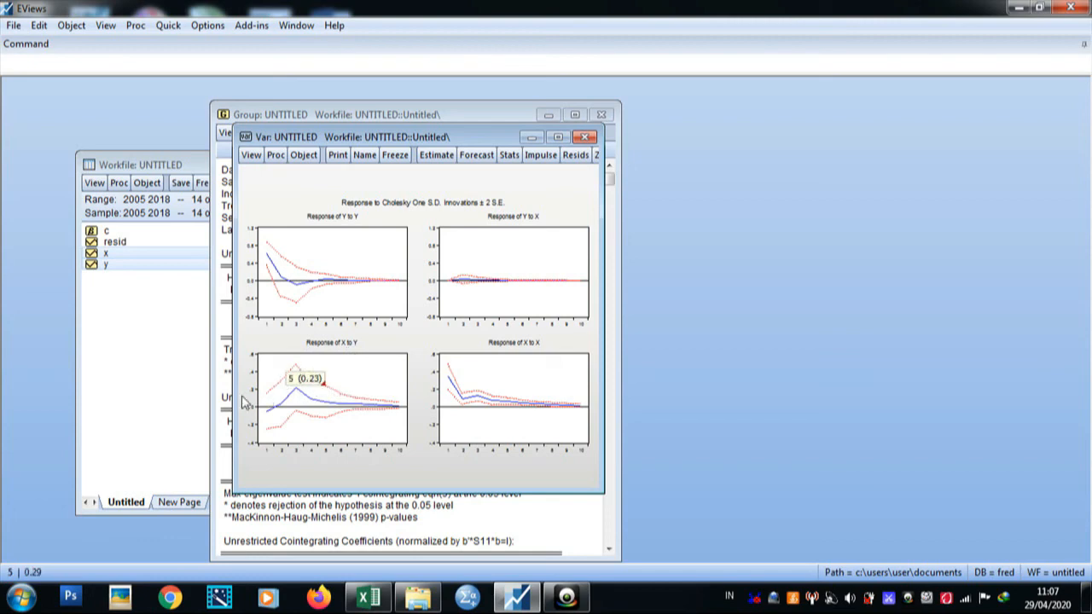
mouse_move(373, 409)
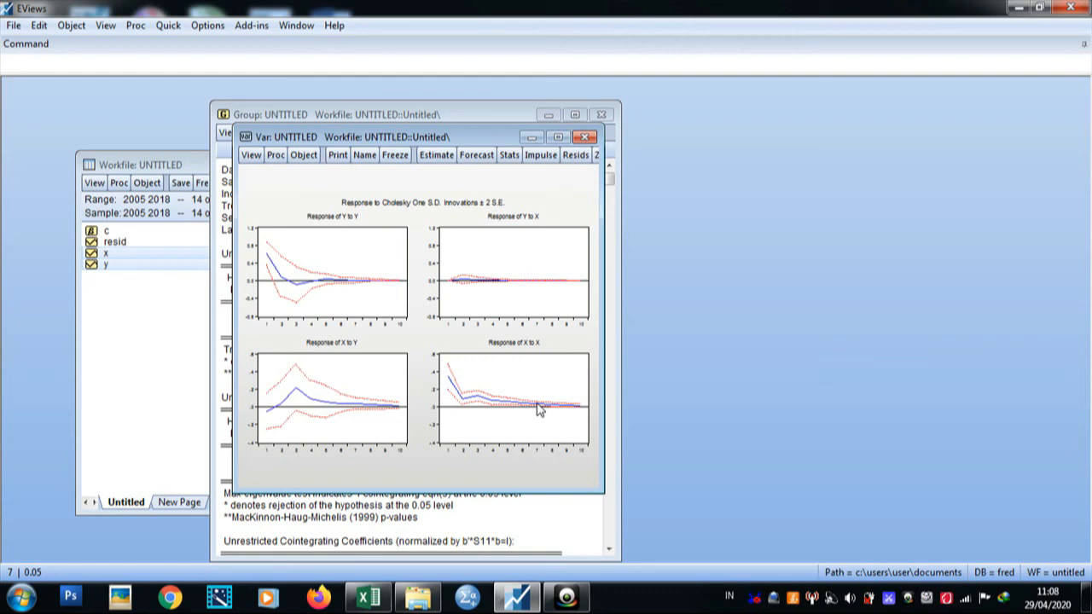
Step: Display the VAR's variance decomposition as a table over 10 periods
click(251, 156)
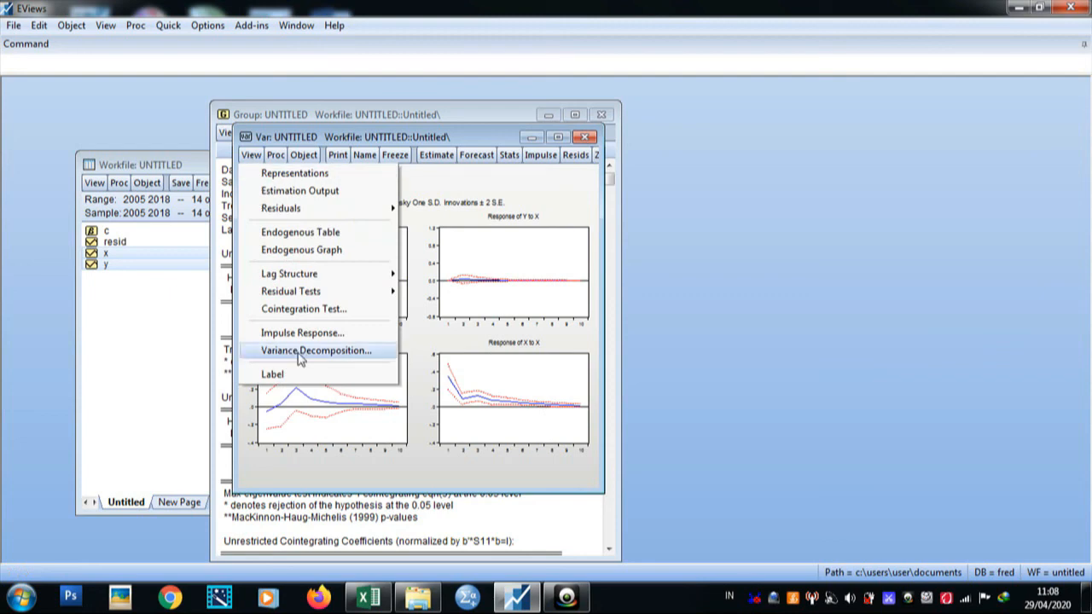
click(339, 350)
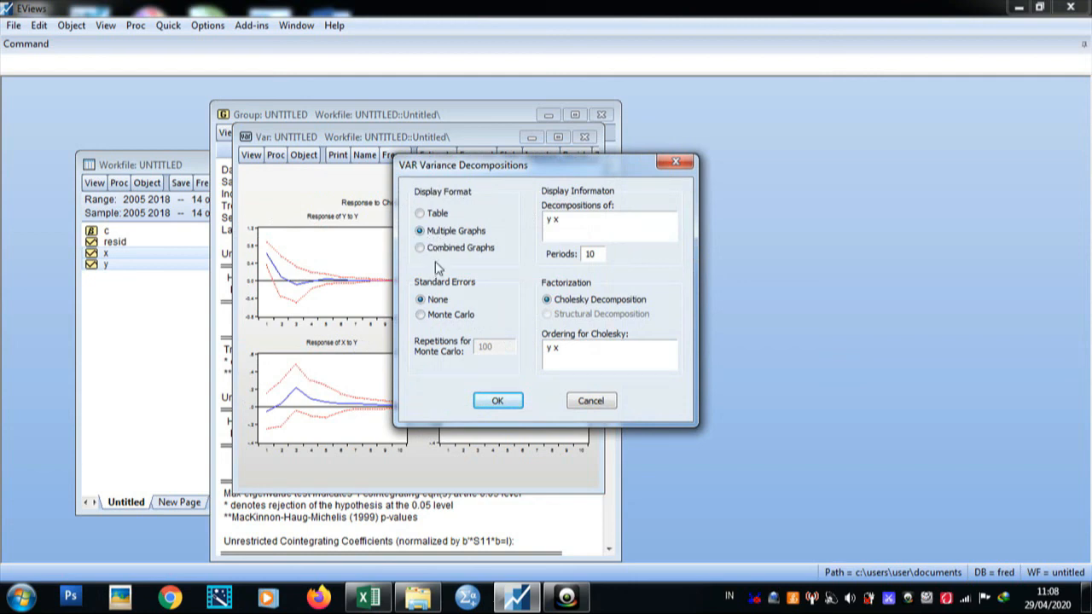
click(418, 214)
click(507, 404)
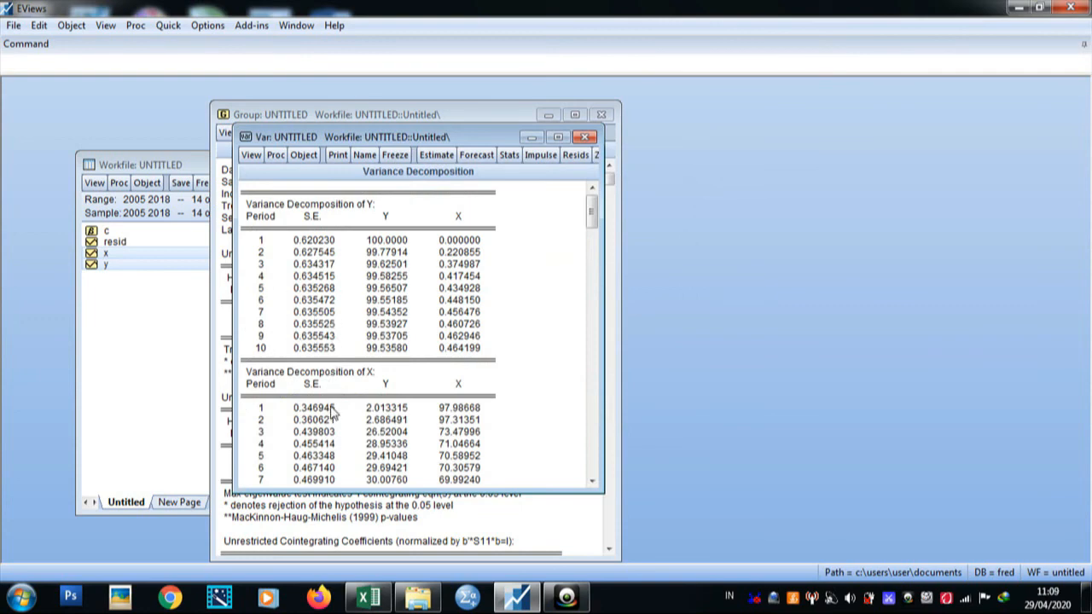
Step: Switch to Excel and number the years 1 to 14 in column B beside the data table
click(385, 600)
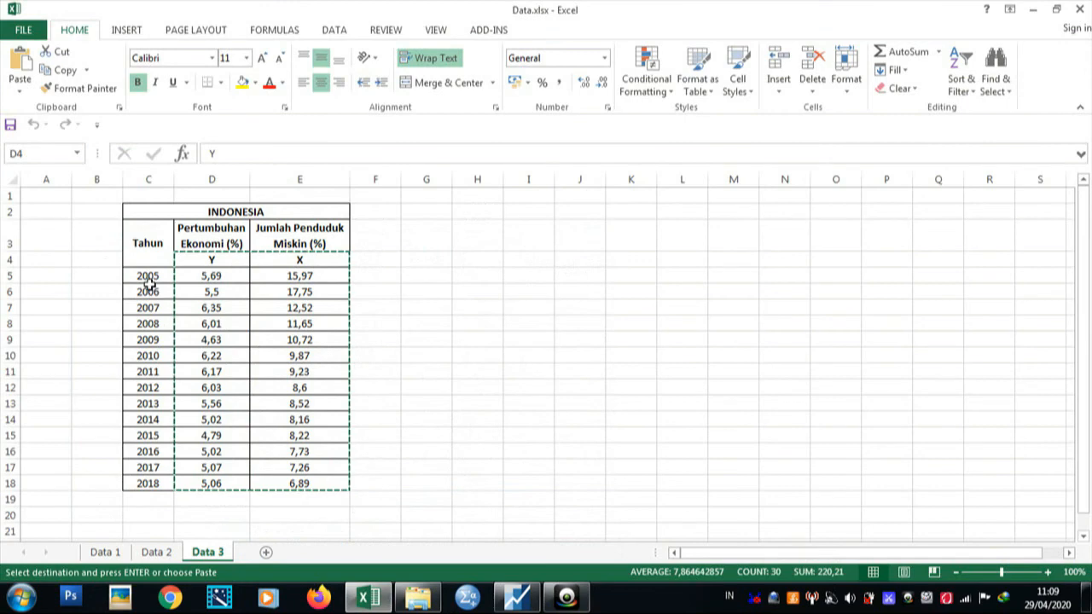
click(117, 273)
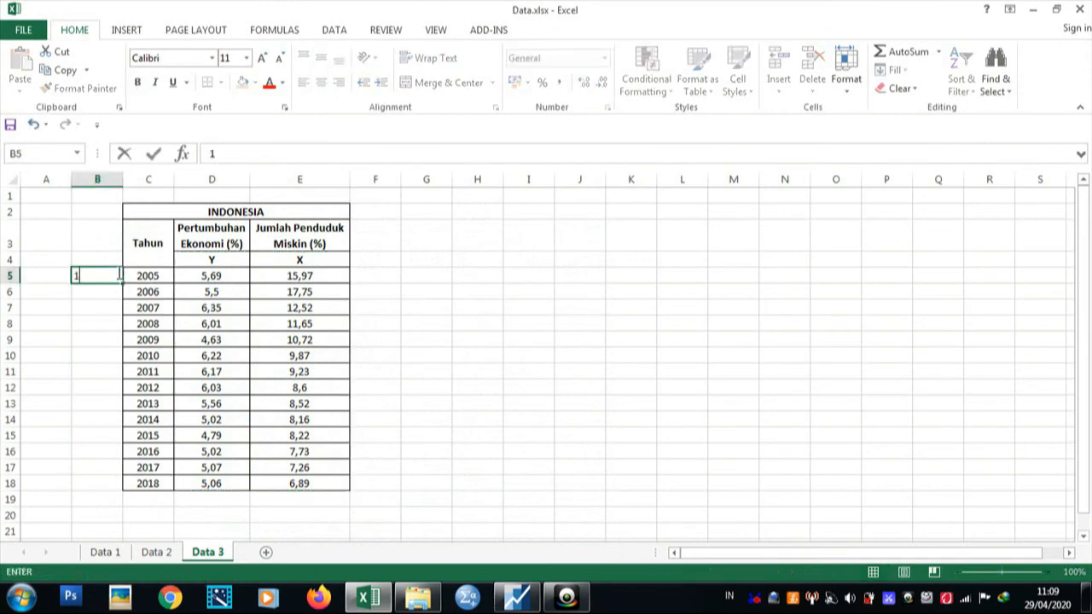
key(Return)
text(2)
key(Return)
drag(112, 276, 101, 487)
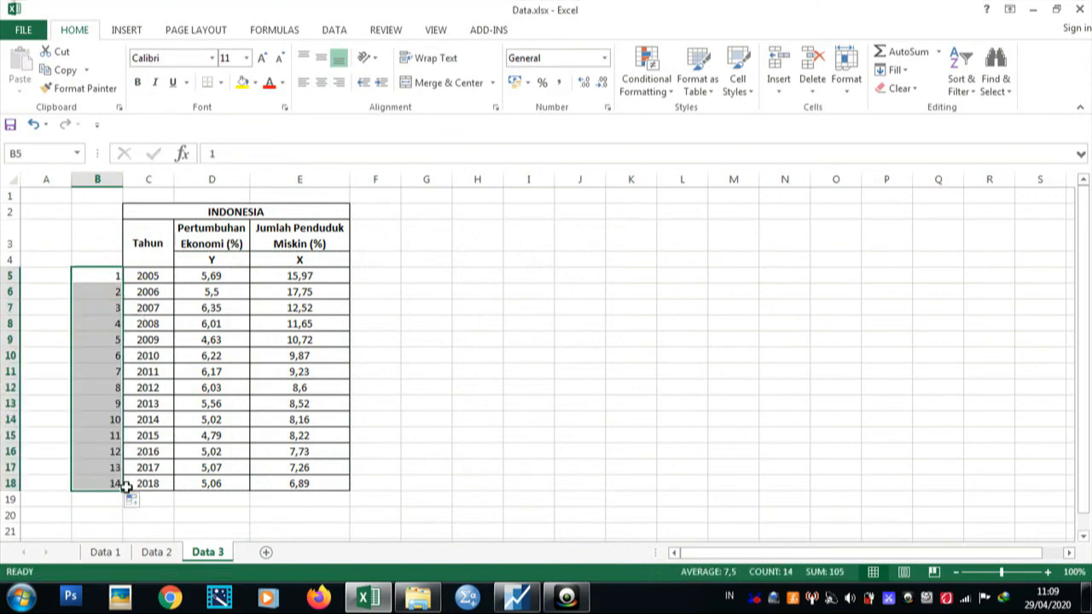
Step: Switch back to EViews and redisplay the variance decomposition table over 14 periods
click(519, 595)
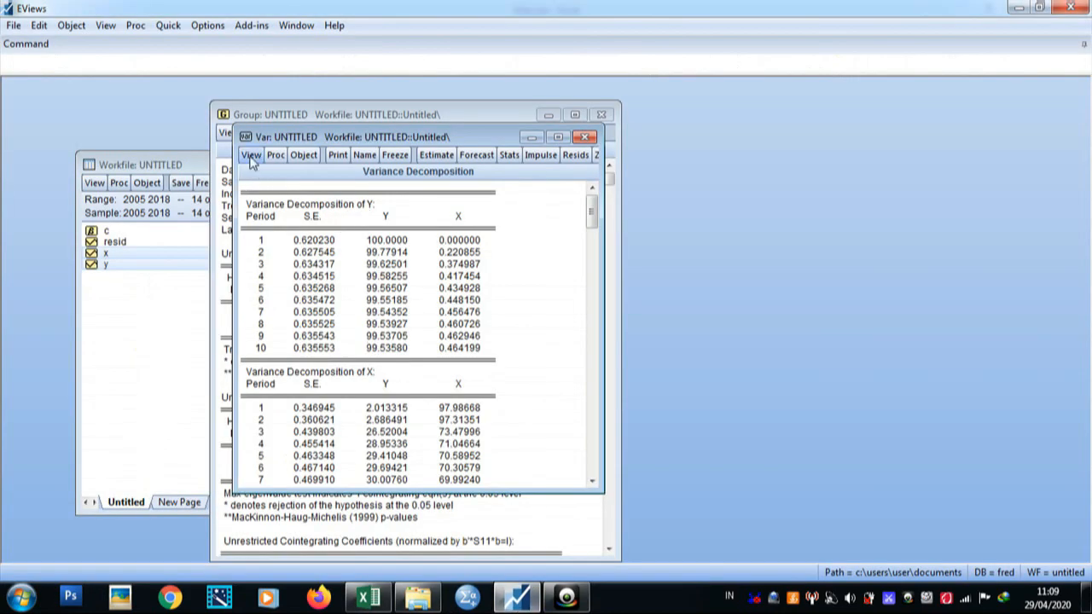
click(250, 155)
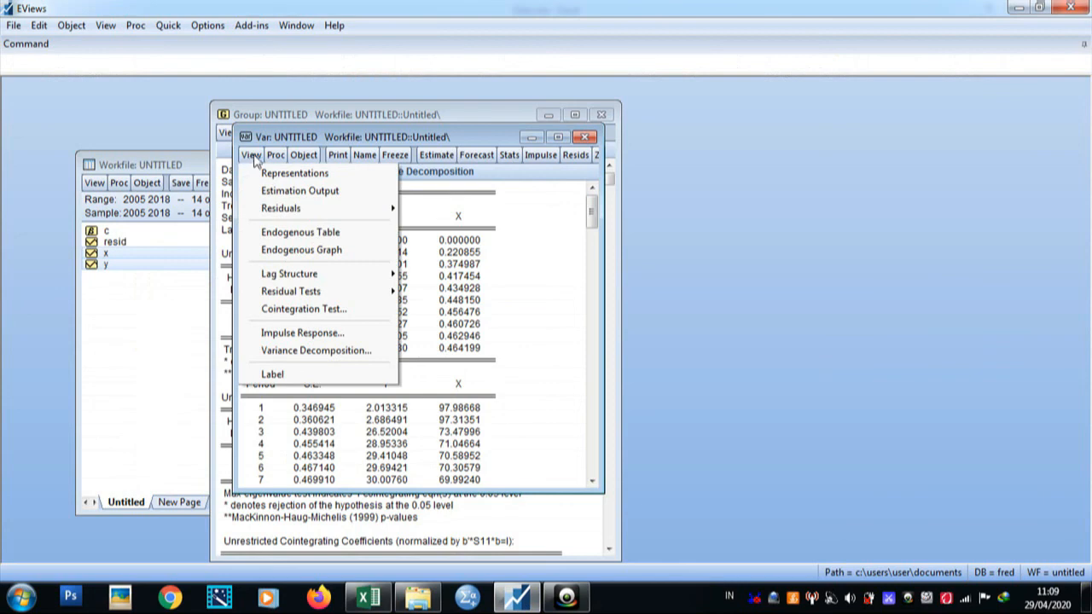
click(310, 351)
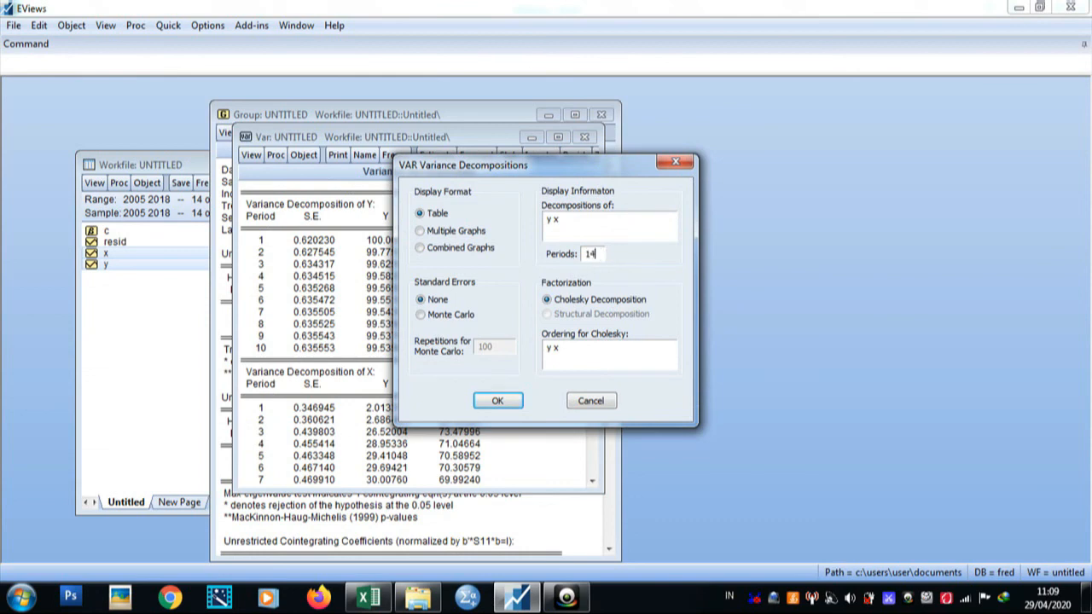
click(501, 401)
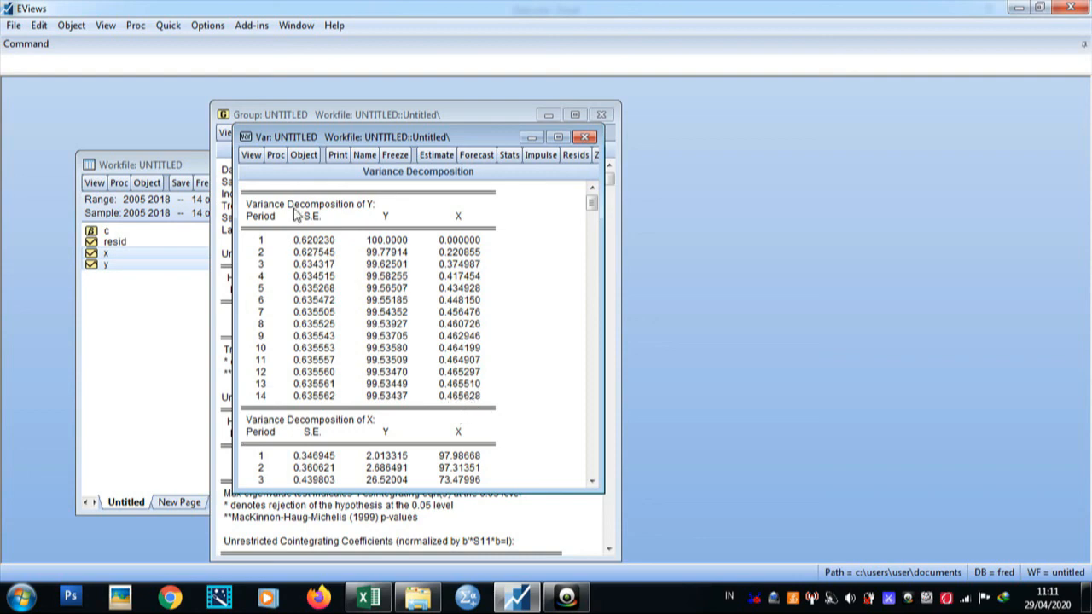
Step: Display the impulse responses as multiple graphs over 14 periods without standard errors
click(248, 159)
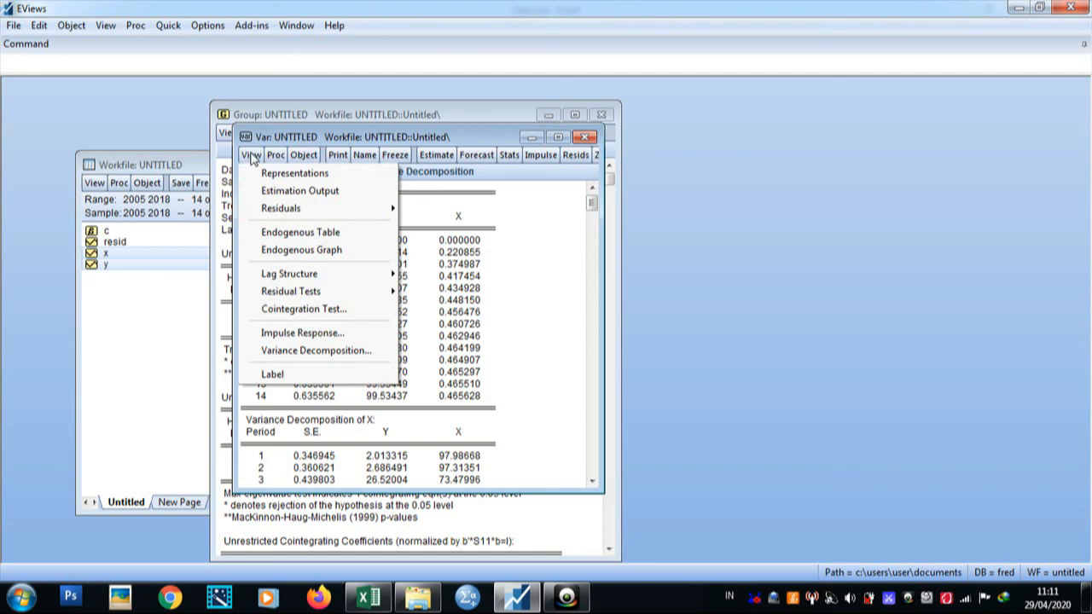
click(319, 334)
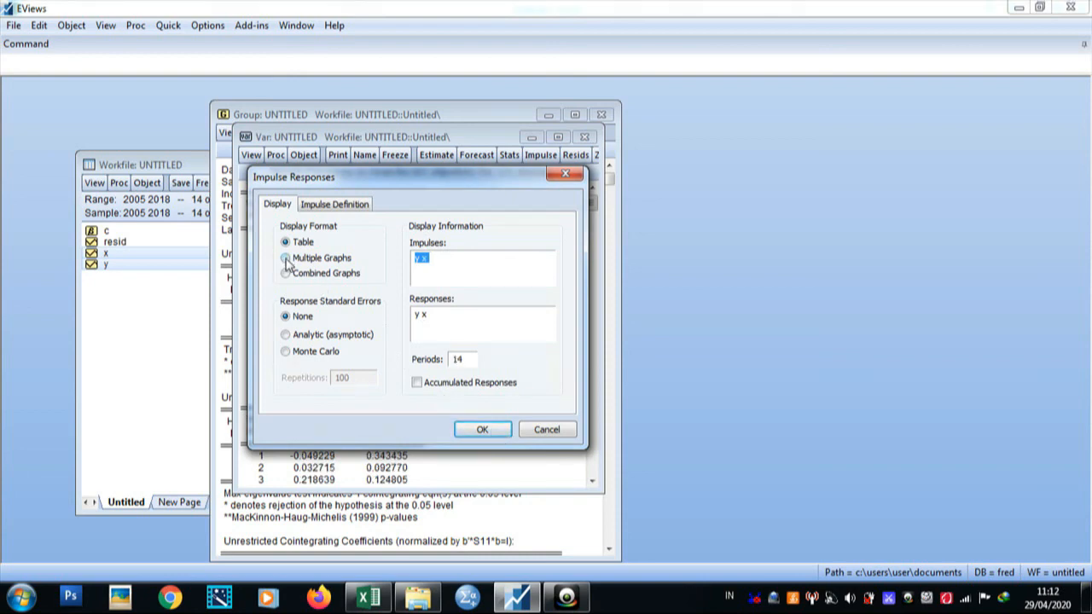
click(287, 259)
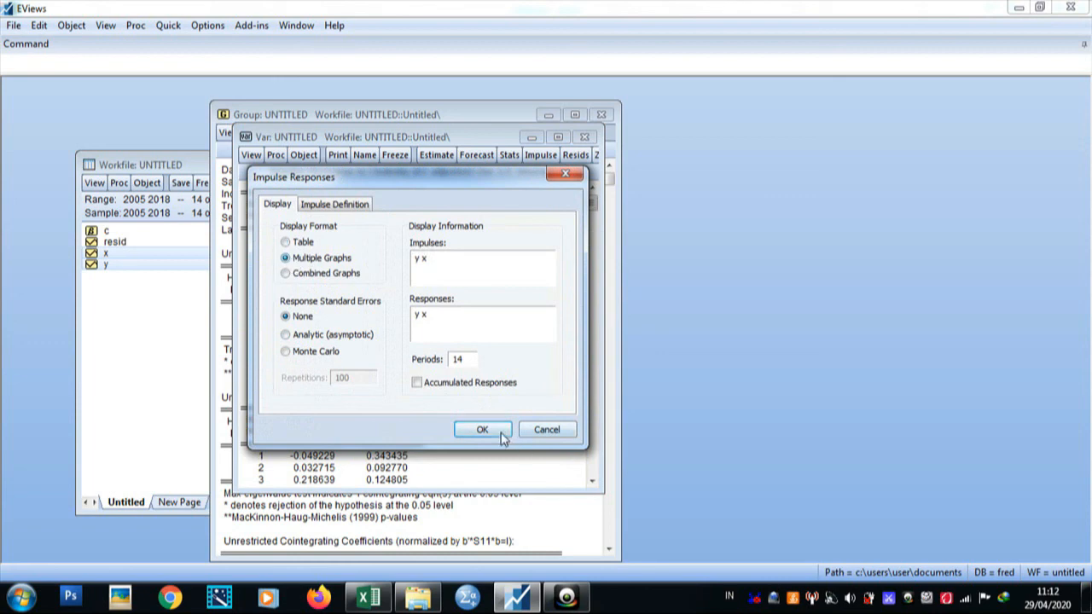
click(483, 429)
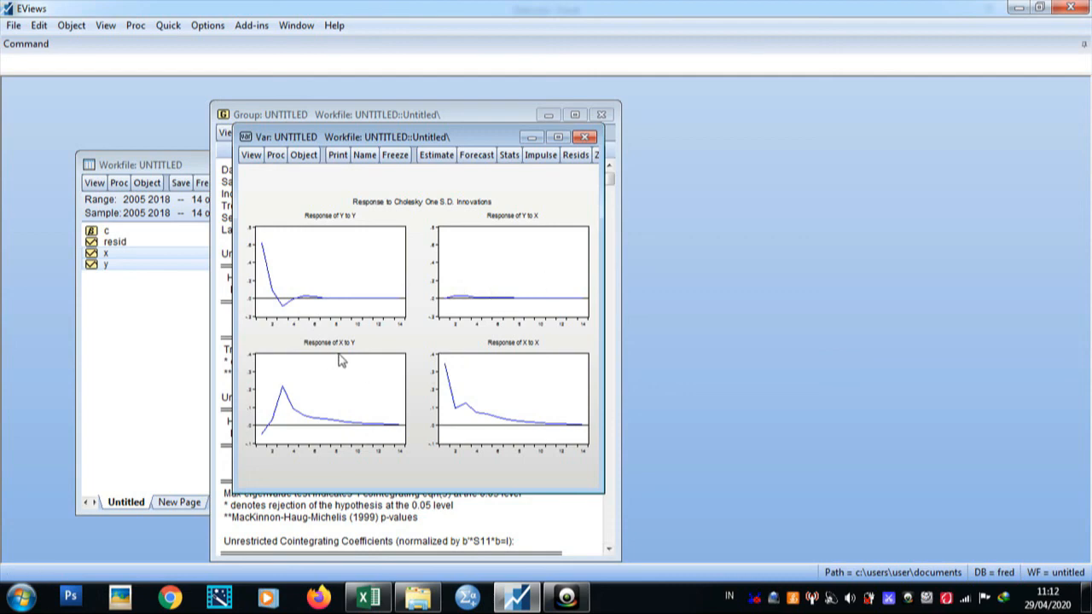
mouse_move(275, 414)
mouse_move(286, 390)
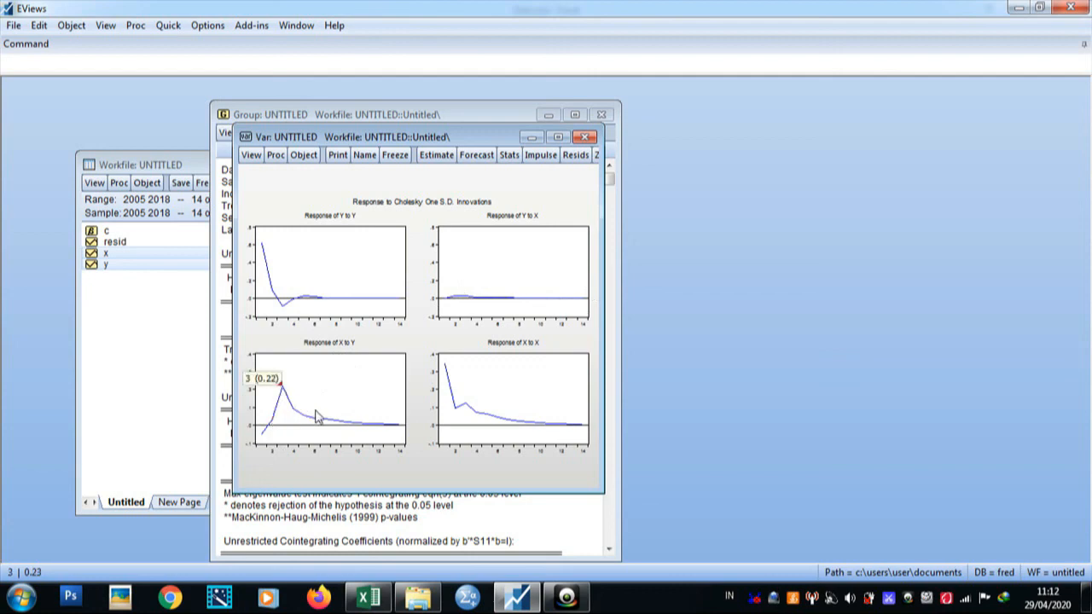